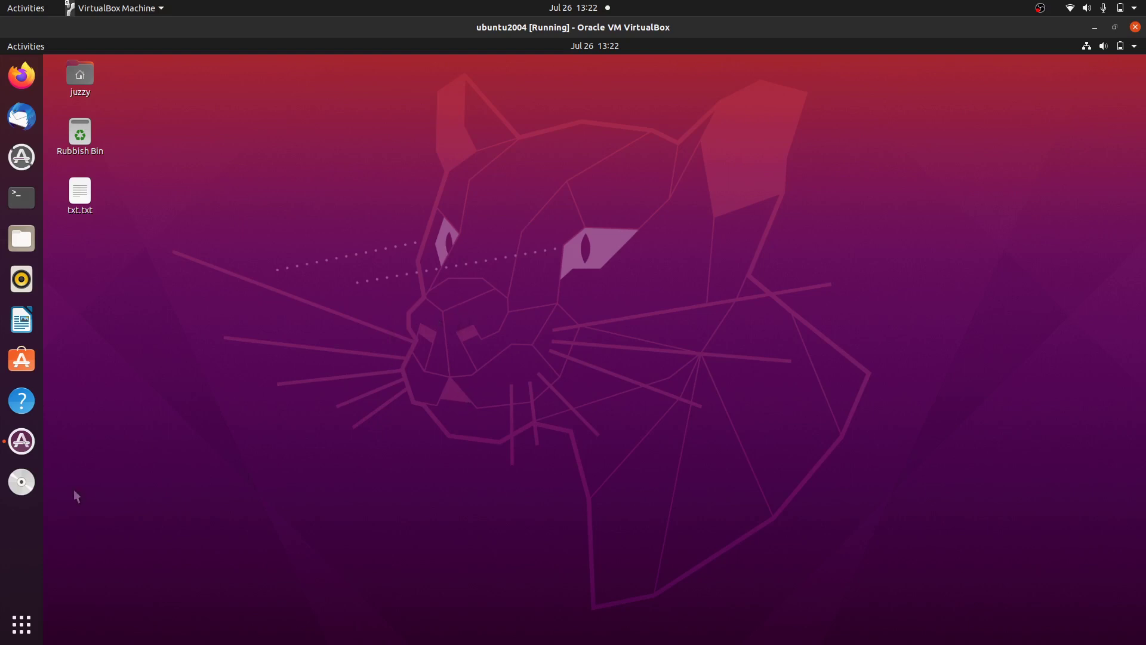
Launch Software & Updates by searching 'sof' in the application overview
click(19, 623)
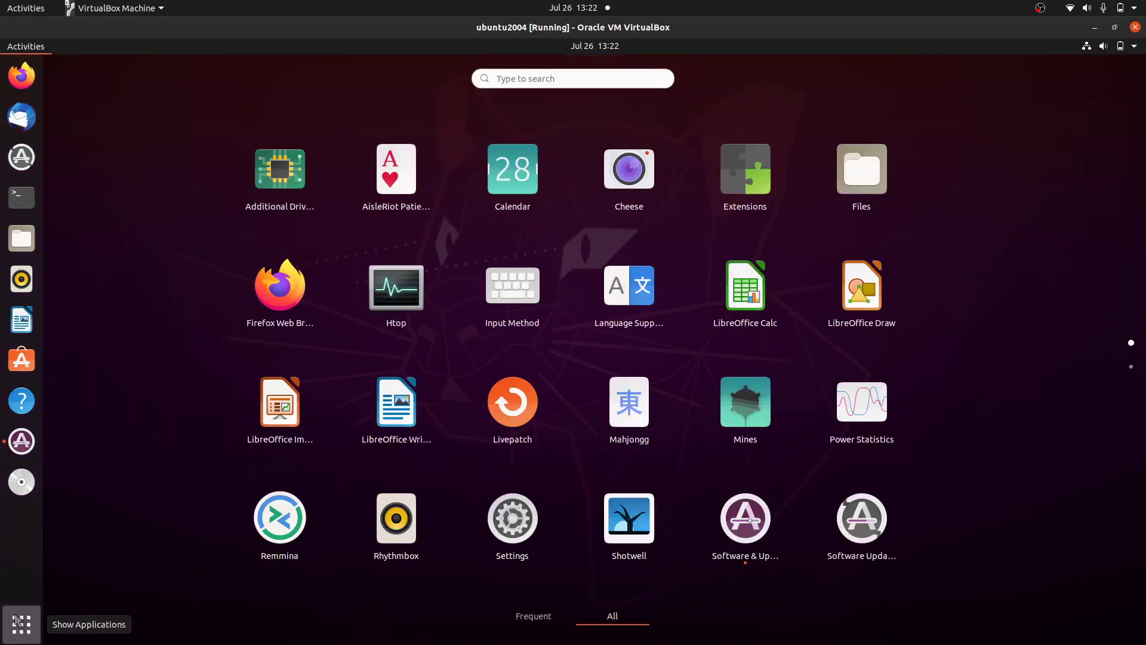
text(sof)
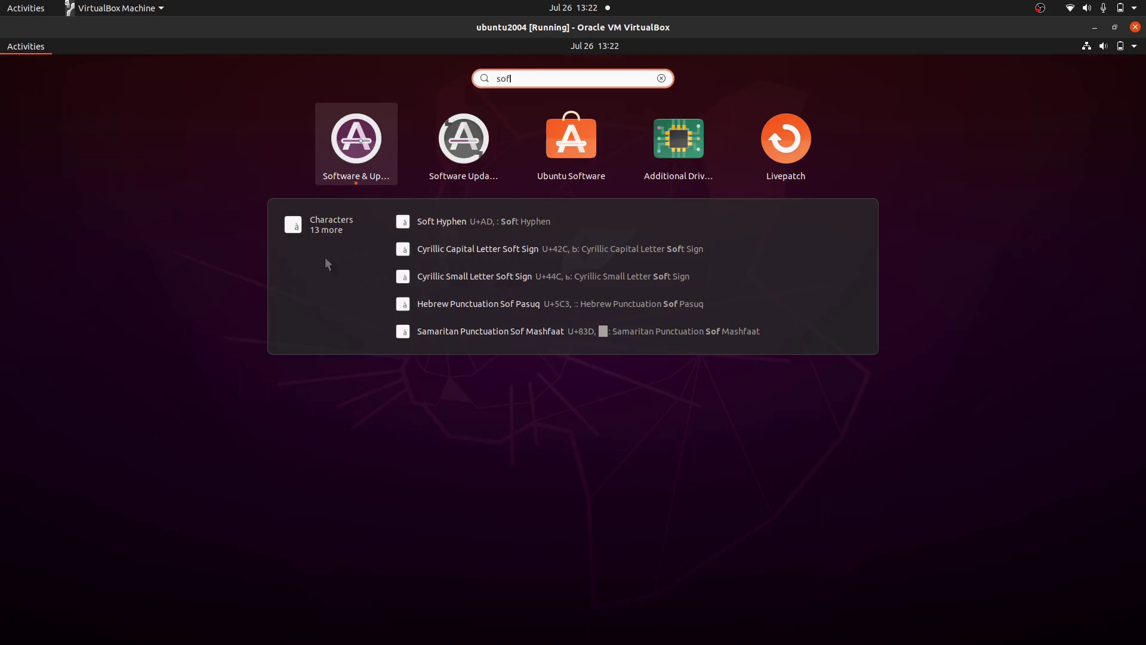
click(377, 182)
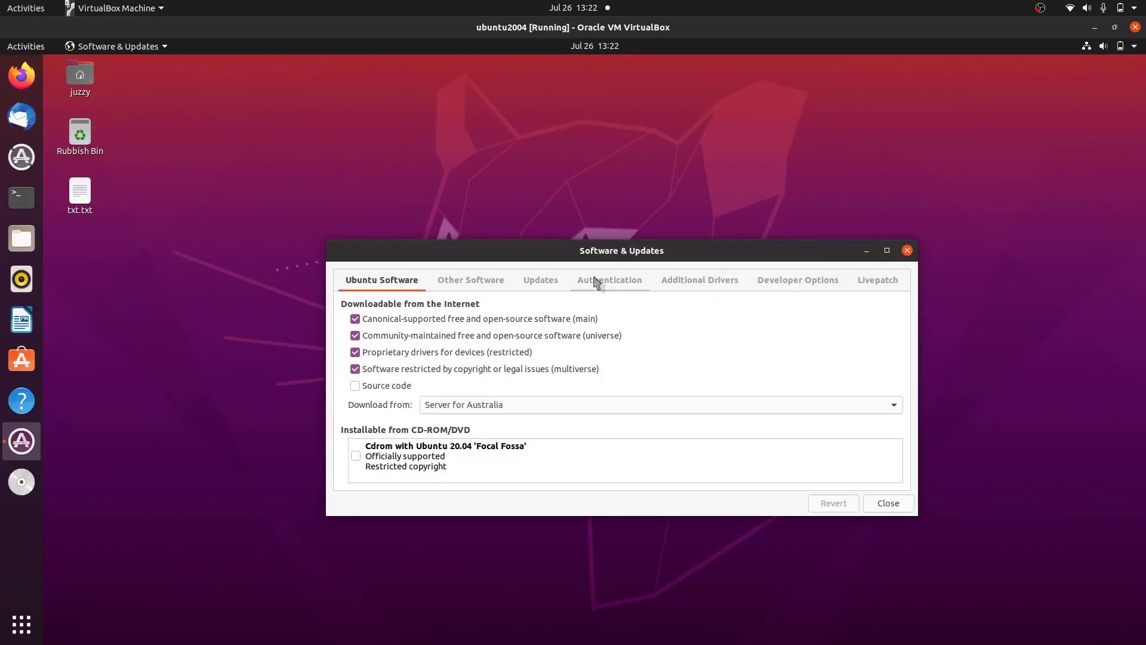
Choose Other... under Download from to list all mirror servers by country
drag(638, 258, 578, 228)
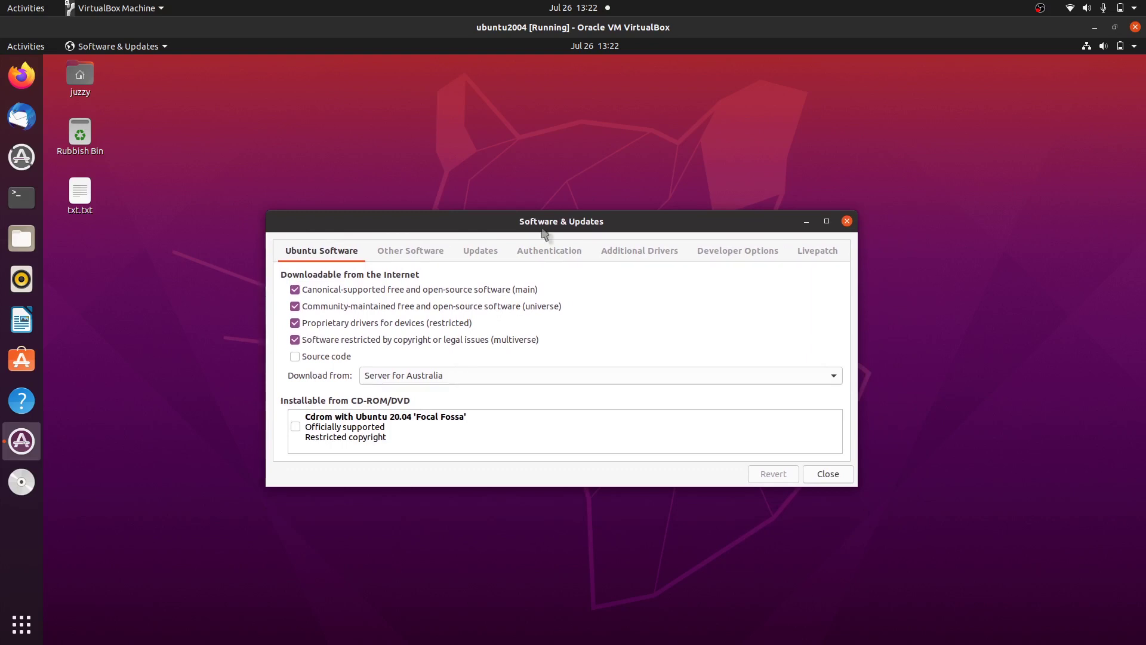
drag(560, 217, 556, 177)
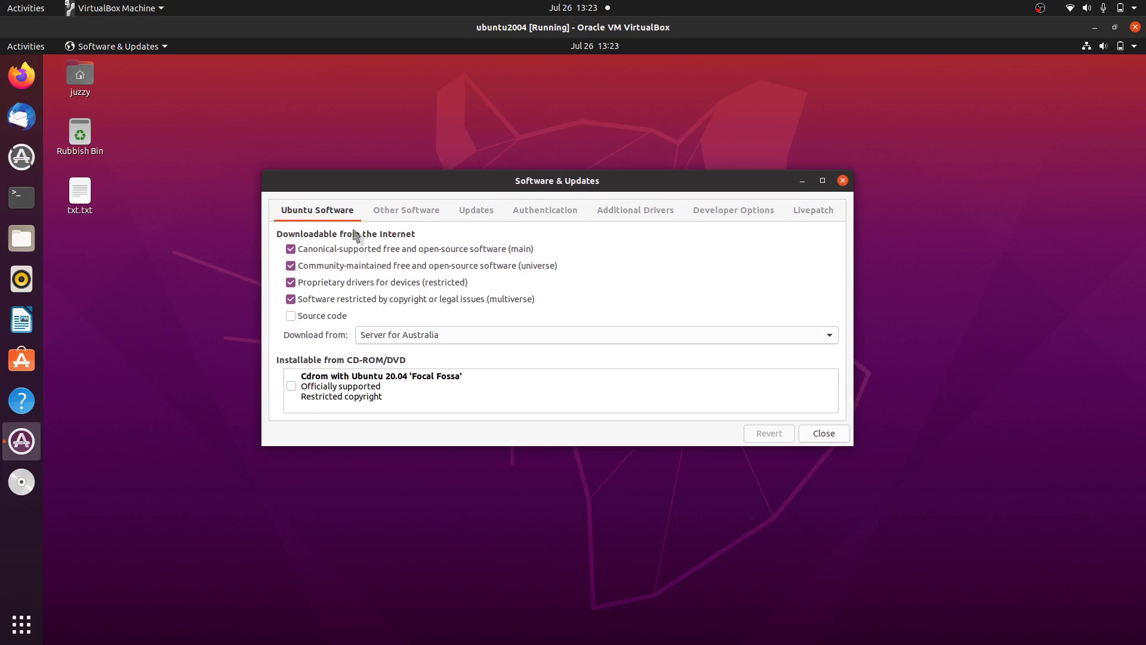
click(479, 334)
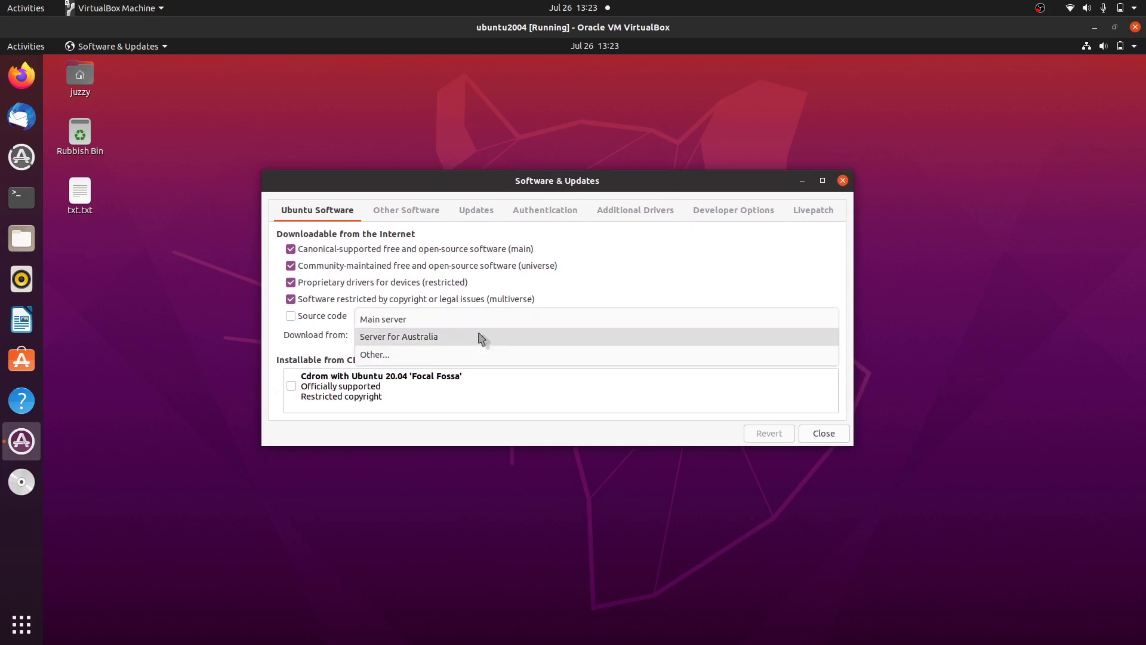
click(411, 356)
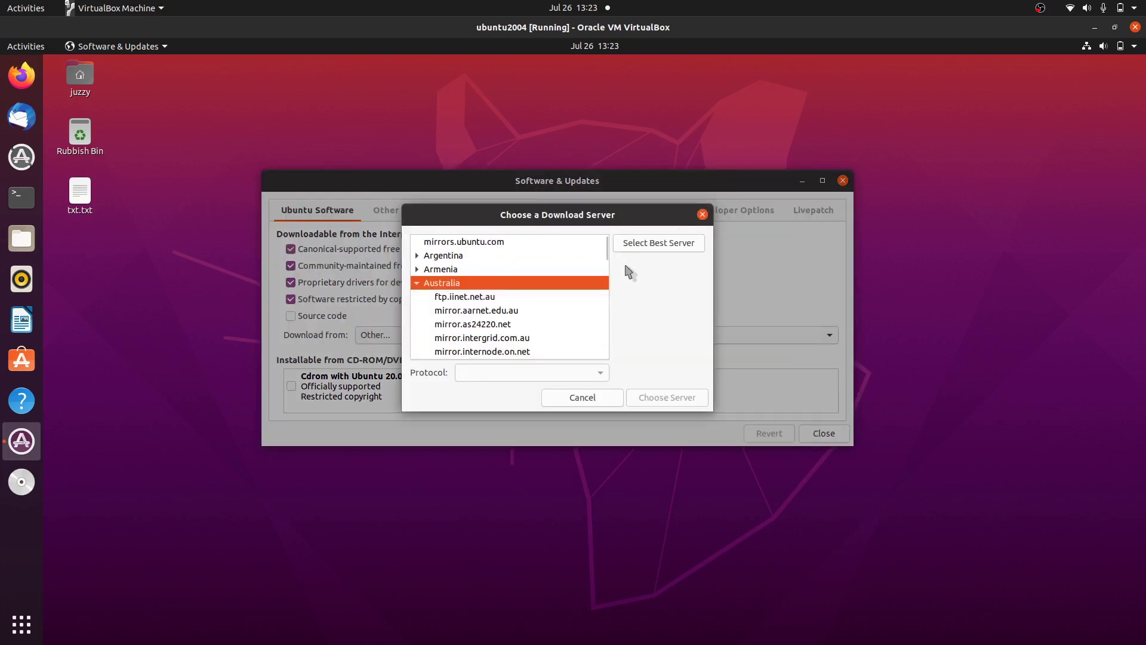
Test for the best server, dismiss the no-suitable-server error, and keep Server for Australia
click(654, 243)
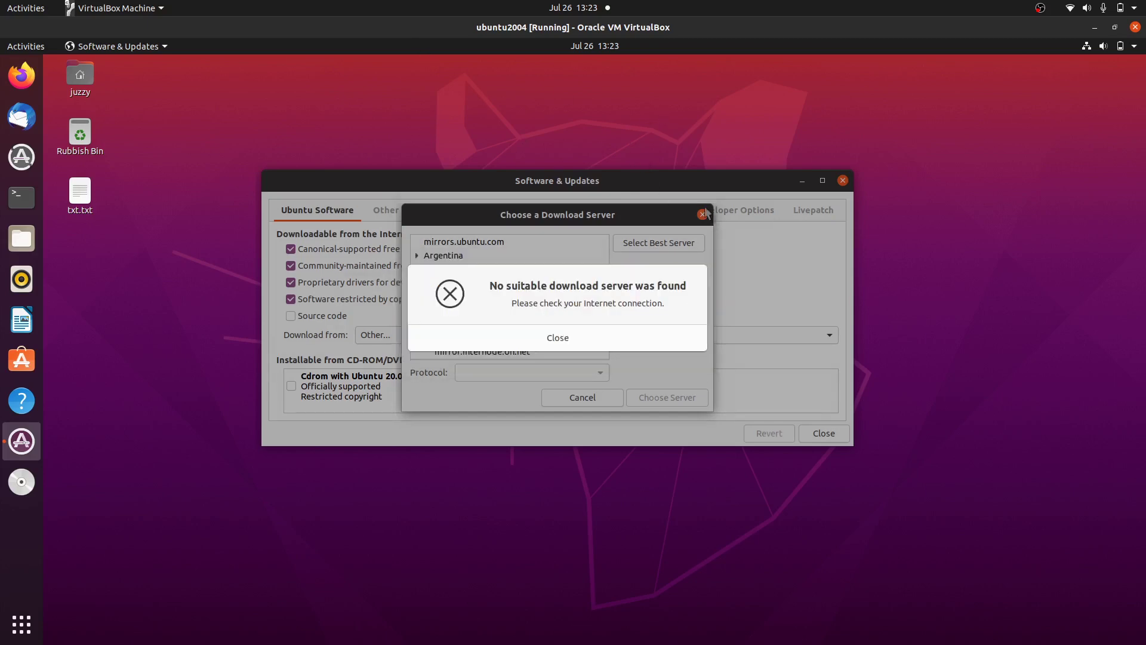
click(600, 348)
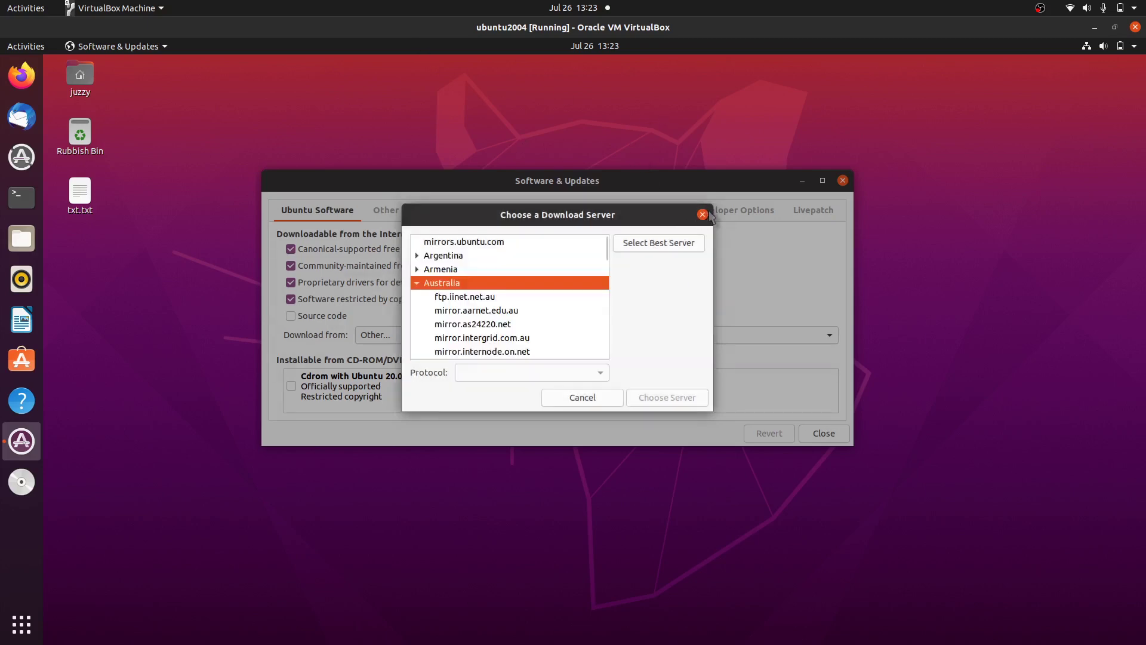
click(668, 397)
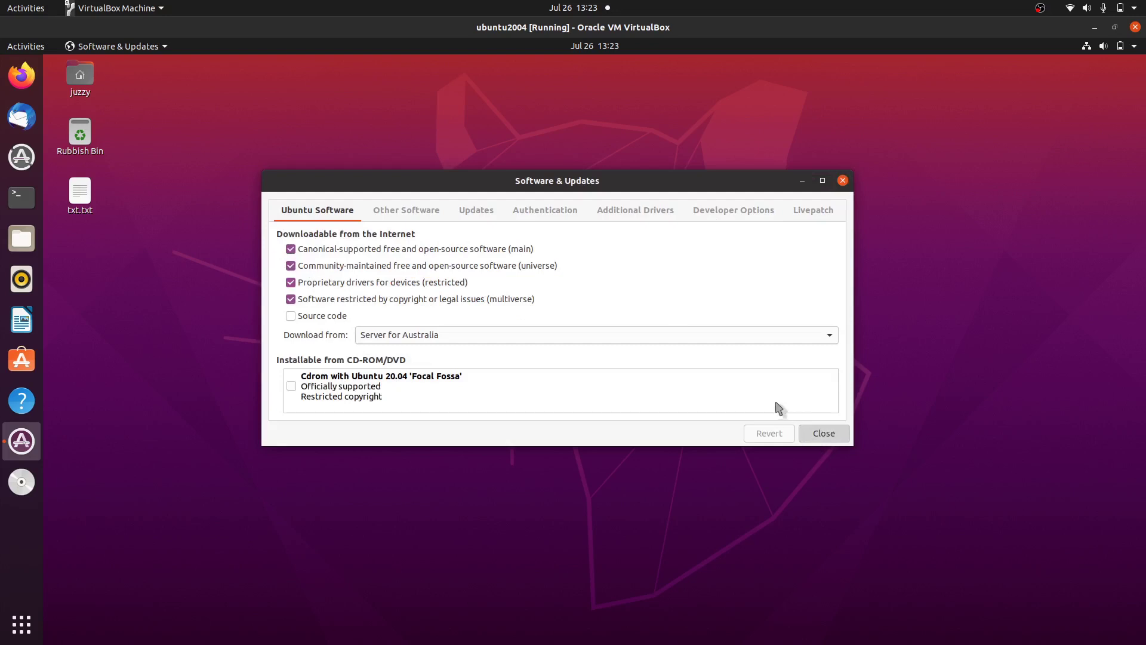
Close Software & Updates and relaunch it as Additional Drivers via an 'add' search
click(815, 432)
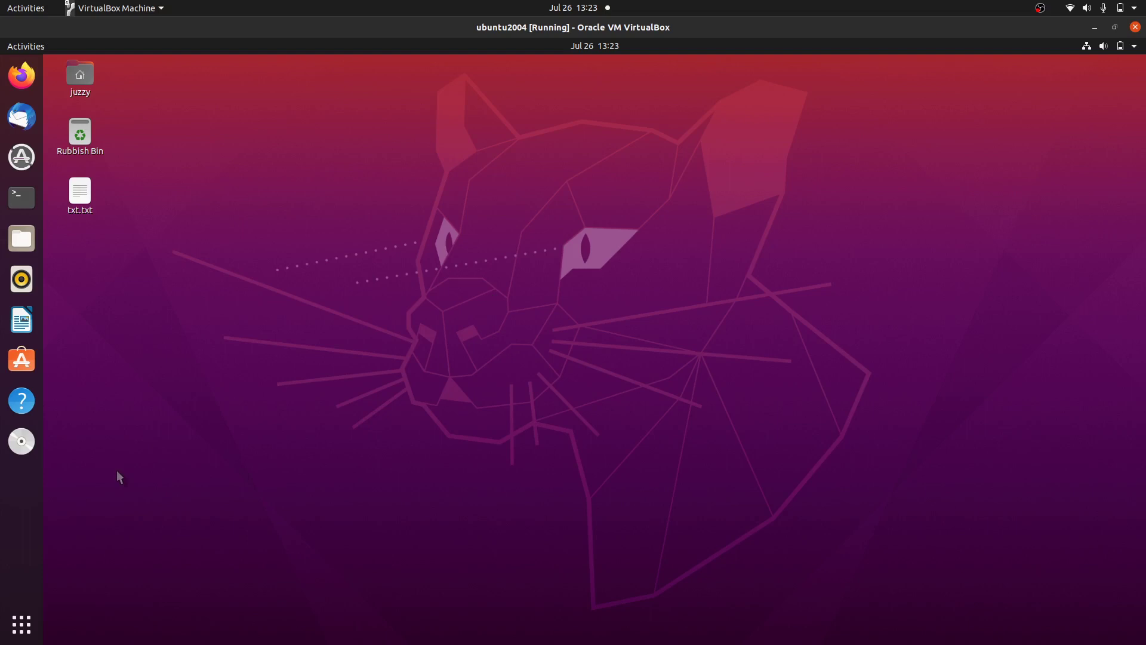
click(8, 639)
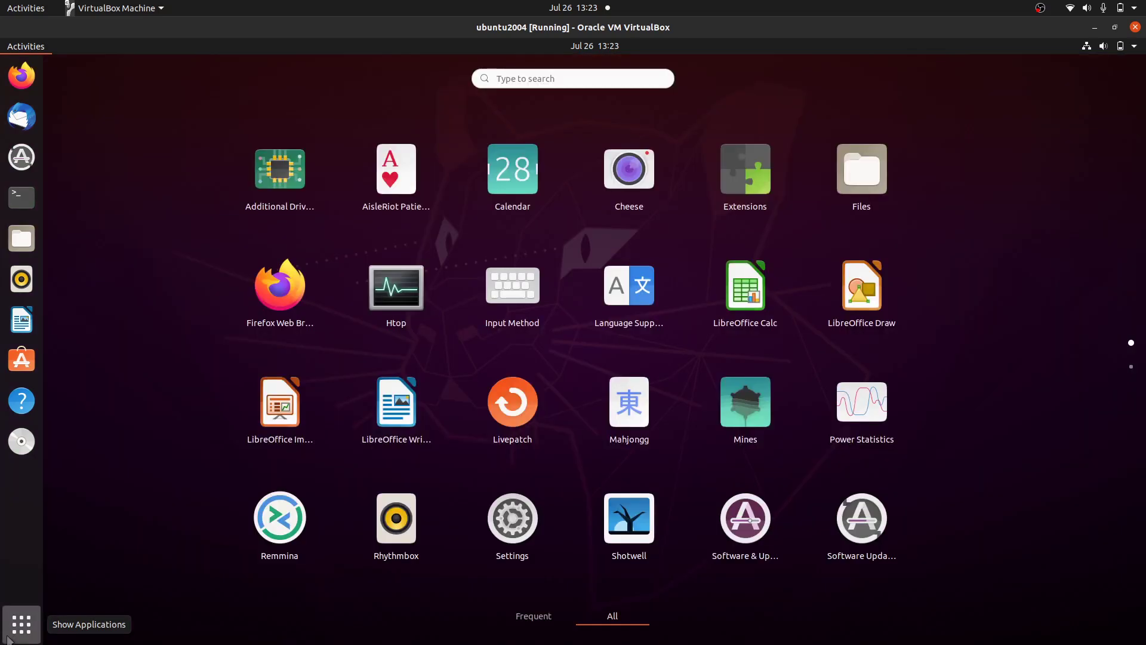
text(add)
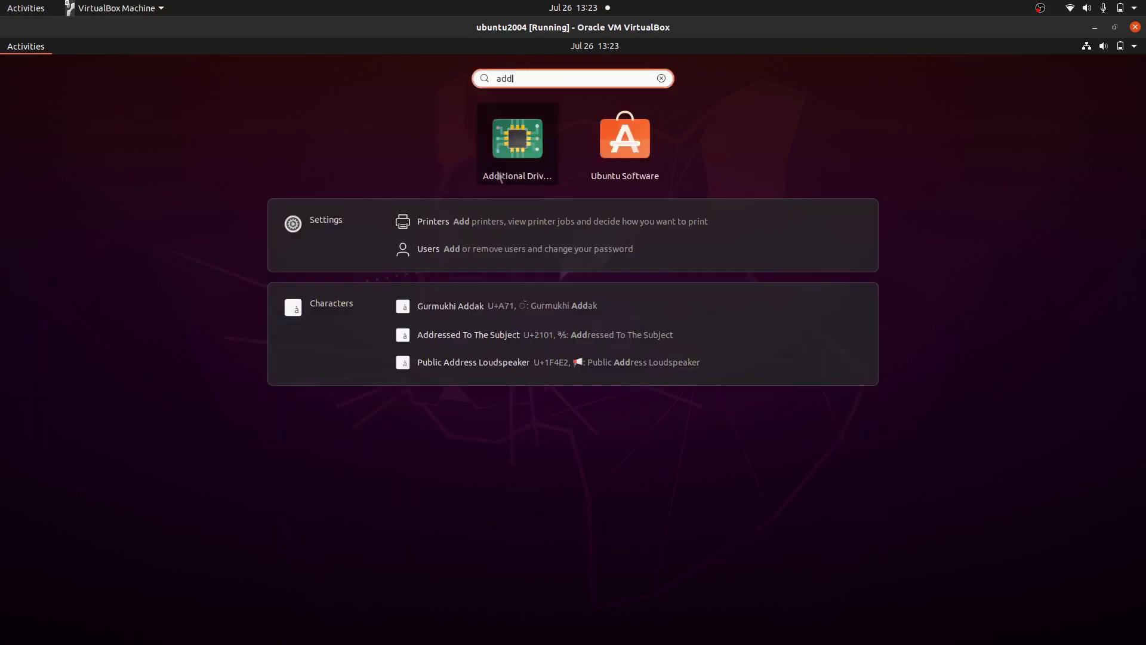
click(496, 174)
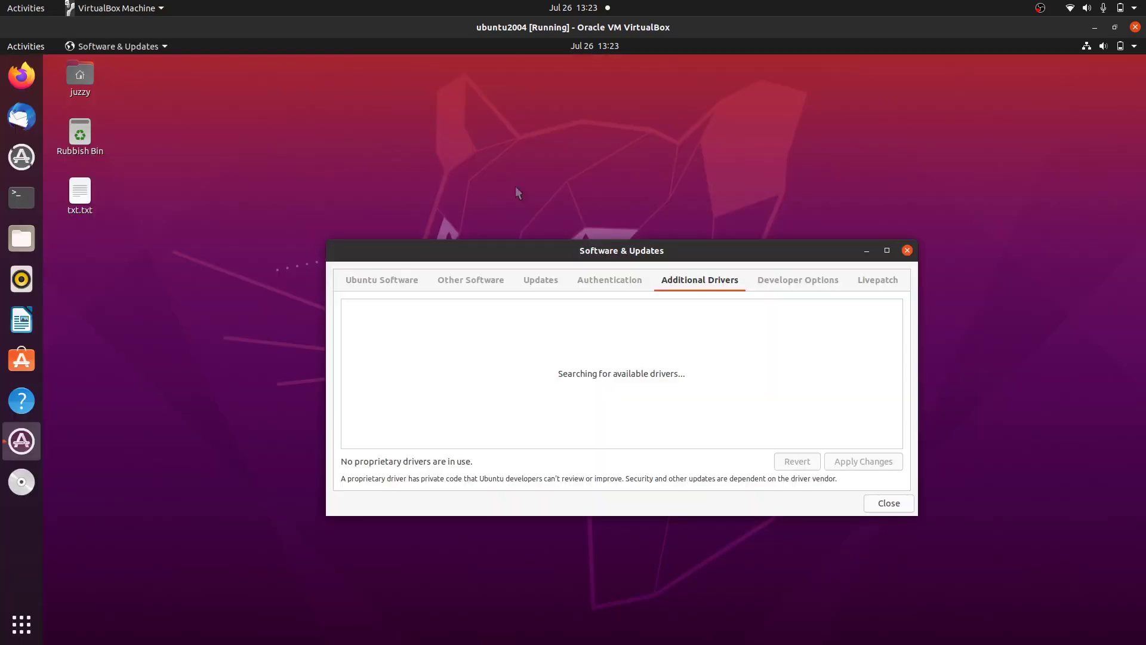
Use a manually installed driver for VirtualBox Guest Service and stop using the VMware SVGA II Adapter
click(382, 281)
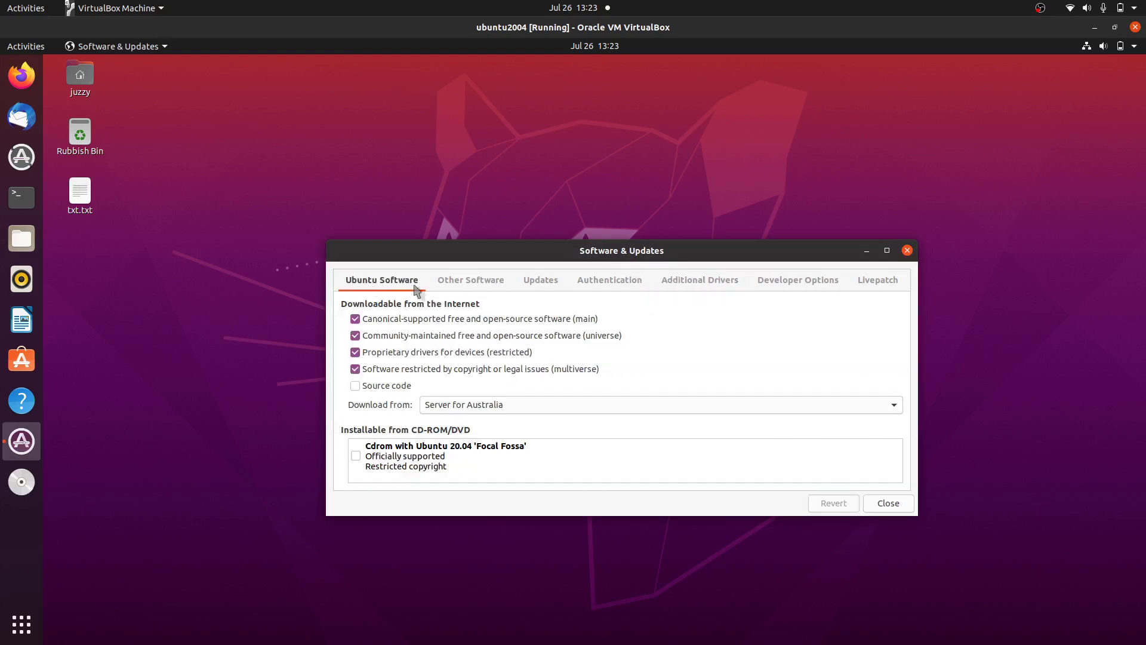
drag(647, 259, 561, 76)
click(669, 225)
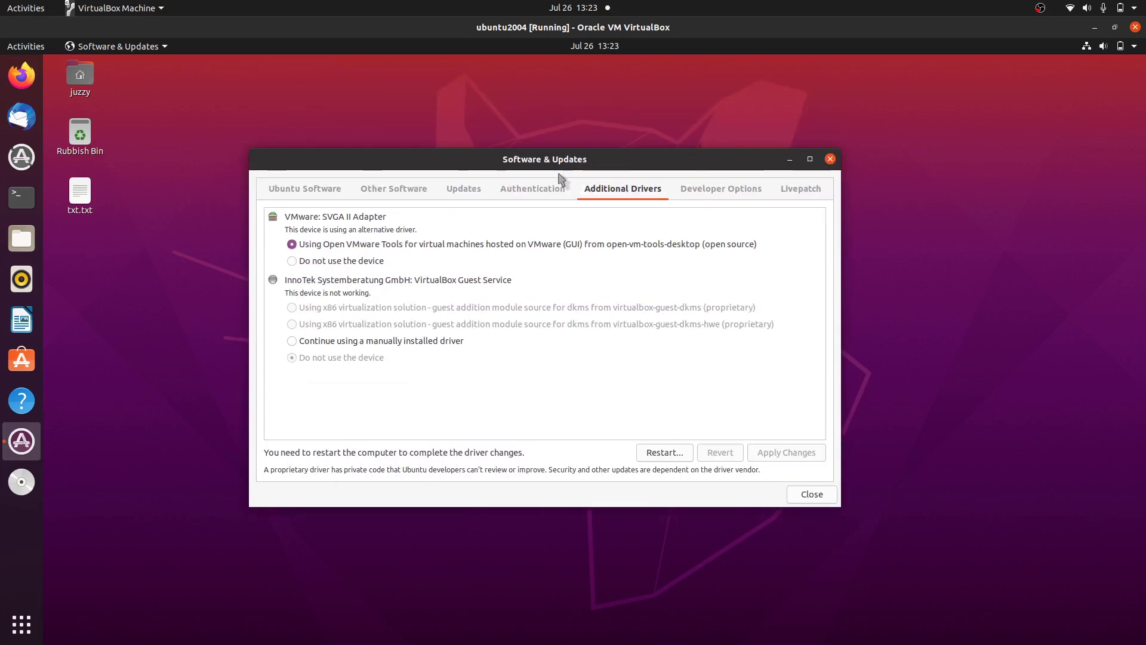
drag(565, 94, 557, 145)
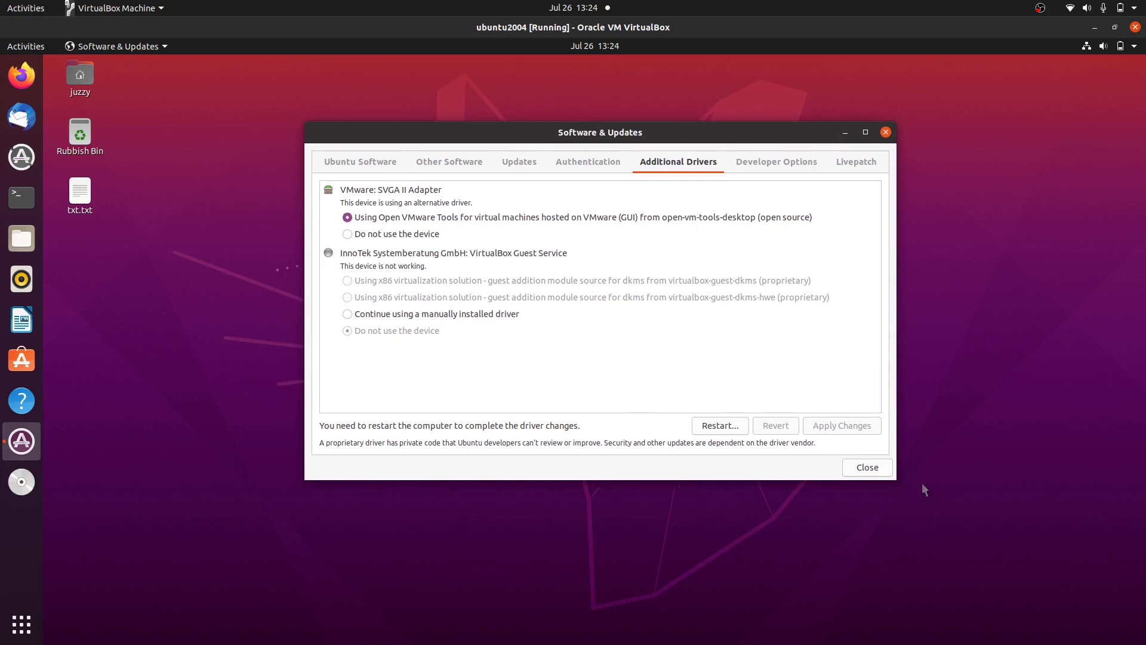
click(669, 312)
click(348, 235)
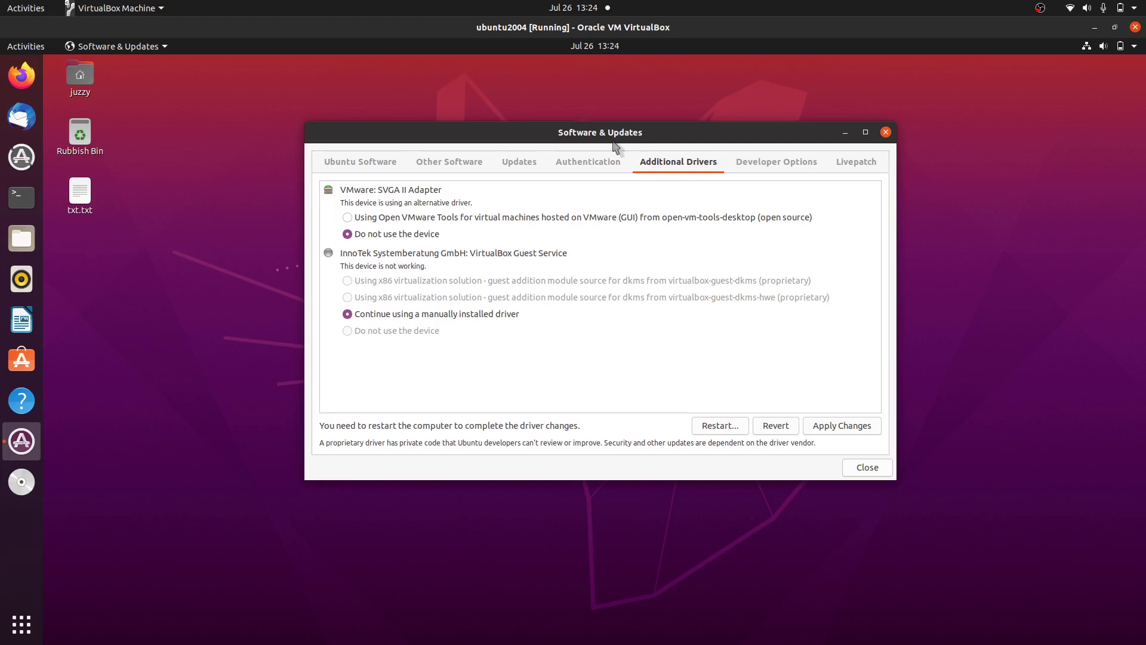
Close Software & Updates without applying the driver changes and launch Terminal
drag(613, 142, 594, 172)
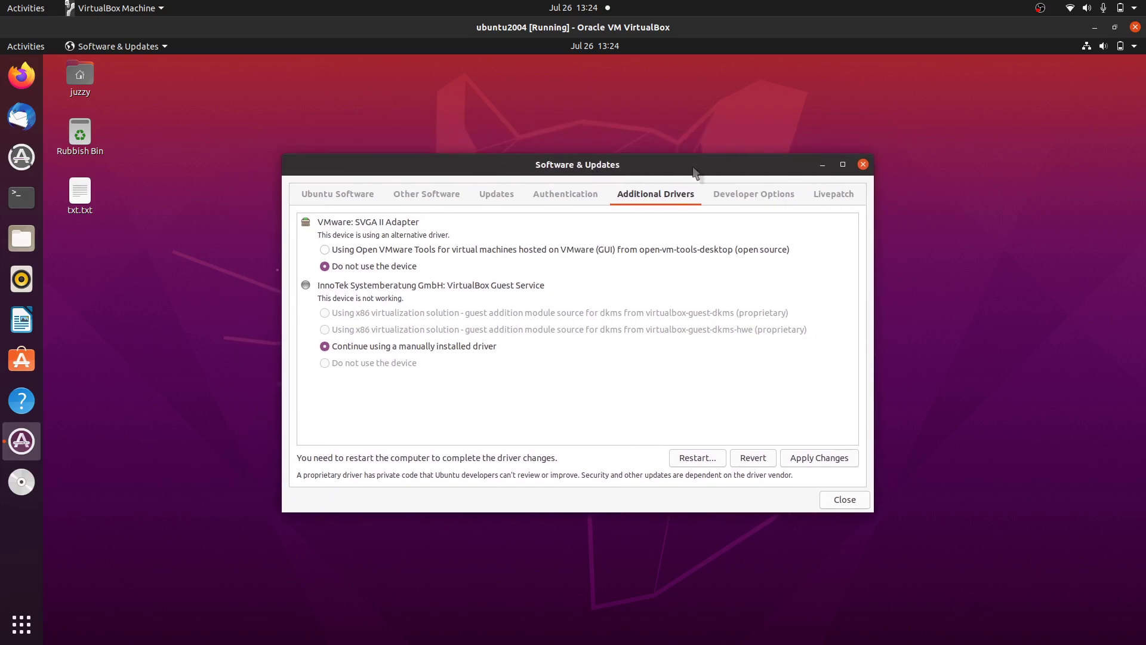
drag(694, 172, 644, 190)
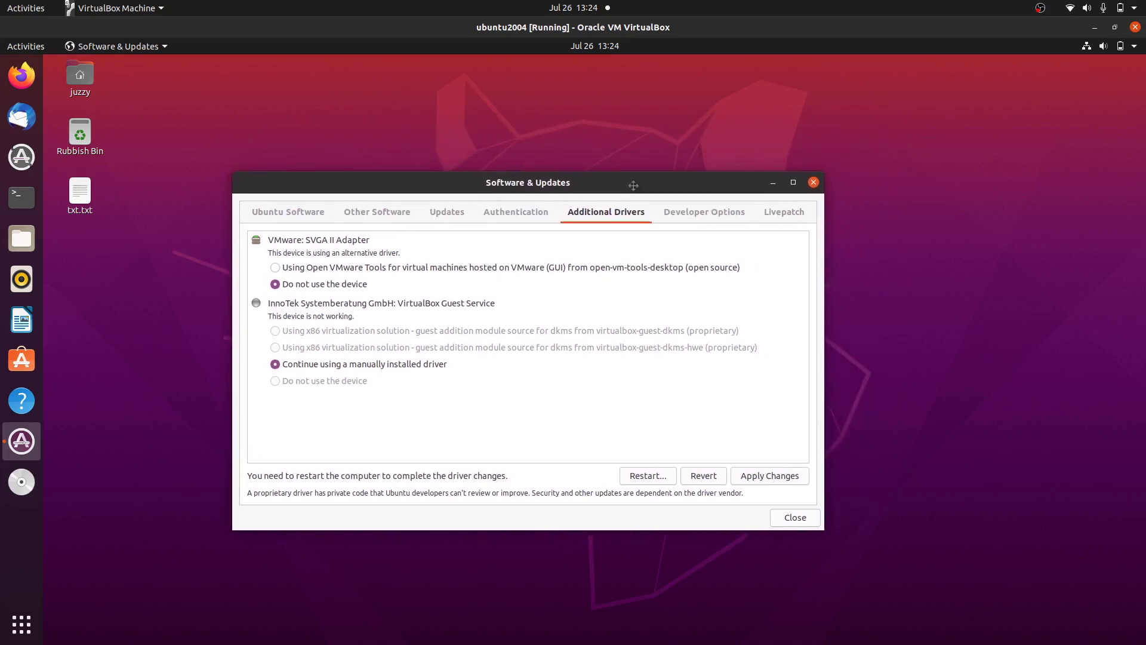
click(813, 182)
click(18, 197)
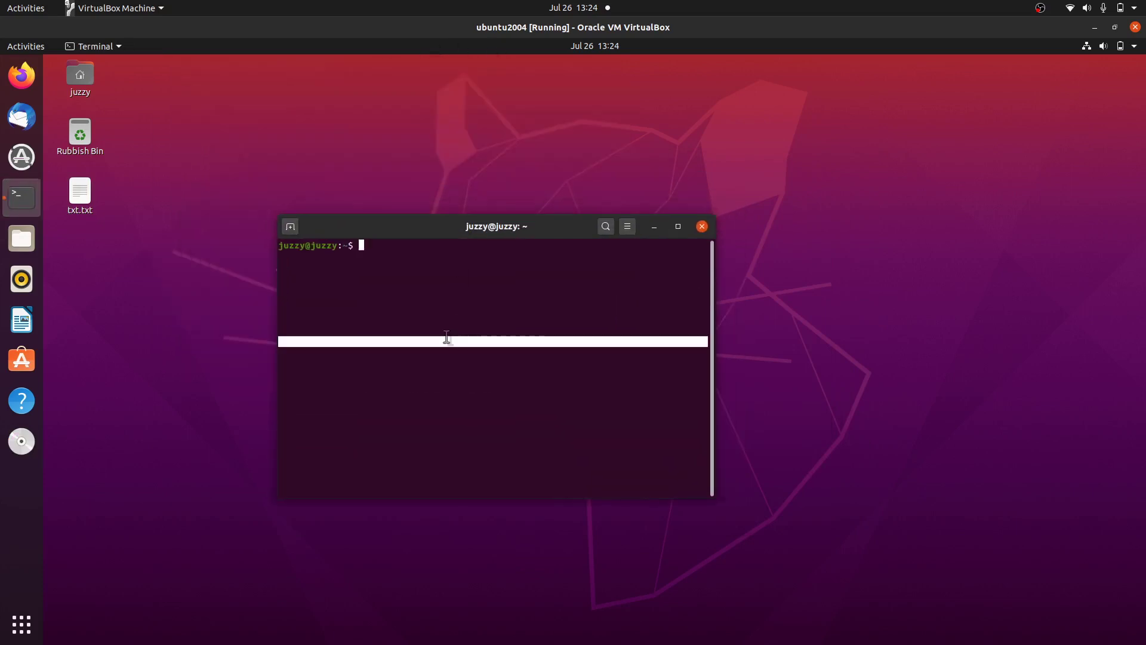
Run sudo apt install gnome-tweak-tool, which reports it is already the newest version
text(gnome-tweak-tool)
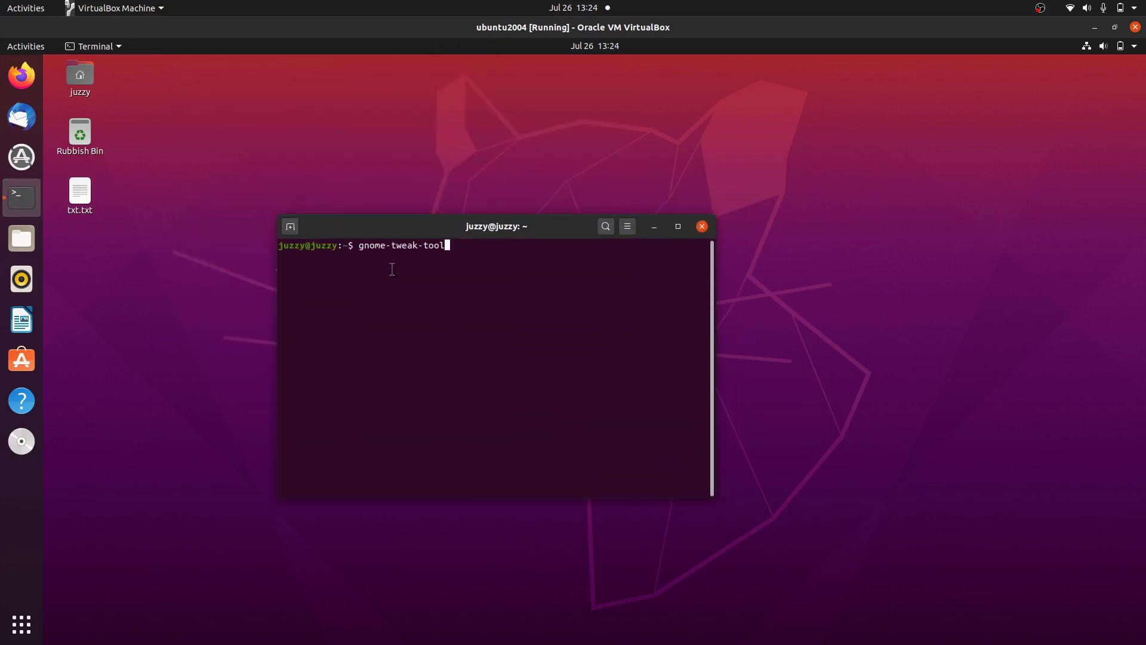
key(Up)
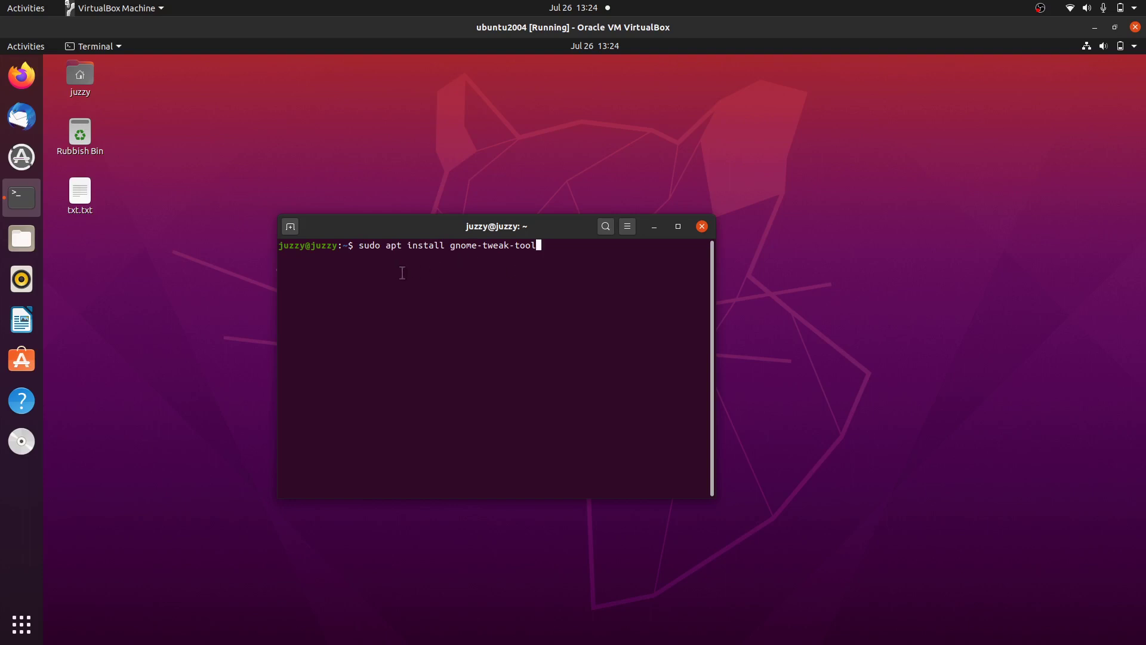
key(Return)
key(Return)
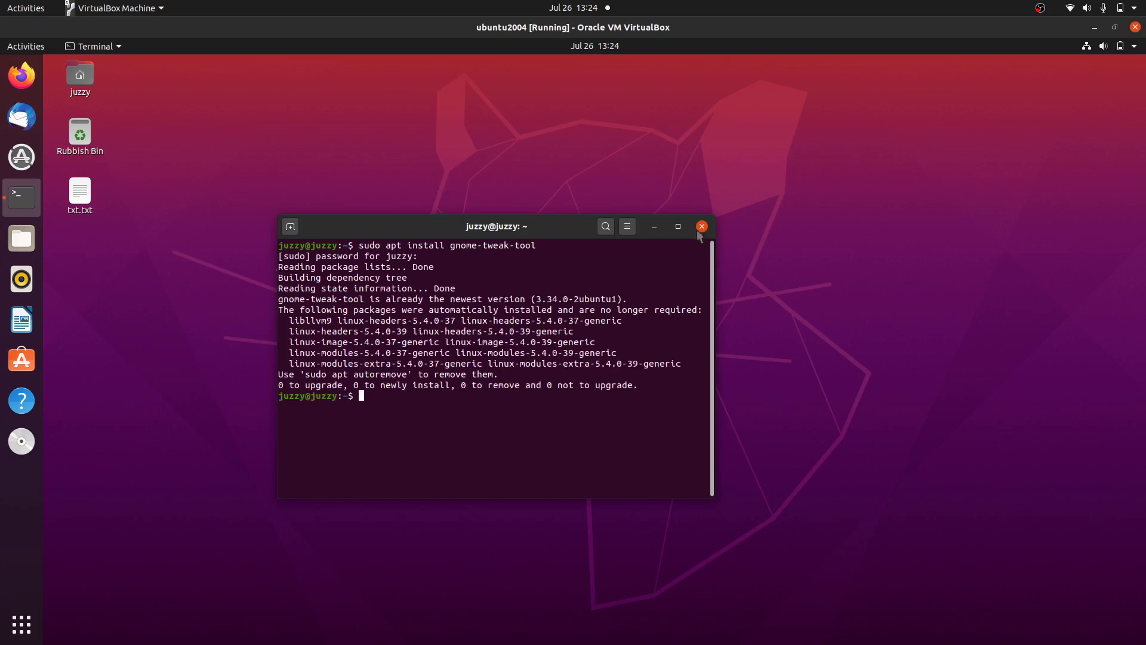
Close the terminal and launch GNOME Tweaks by searching 'tweak'
click(701, 226)
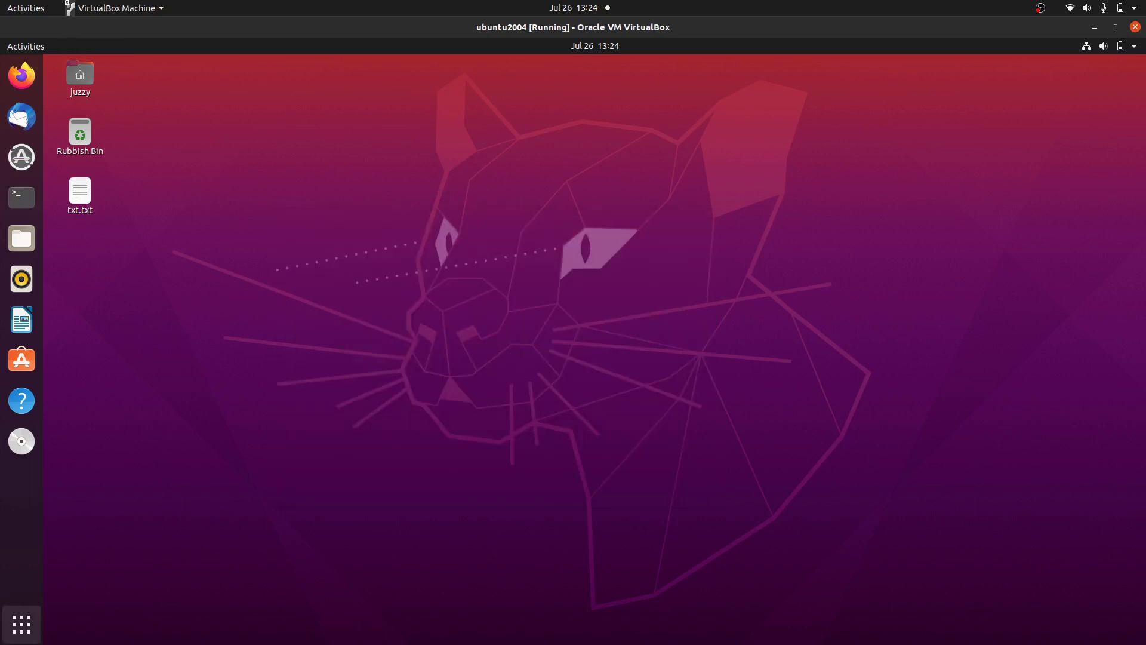
click(21, 618)
text(tweak)
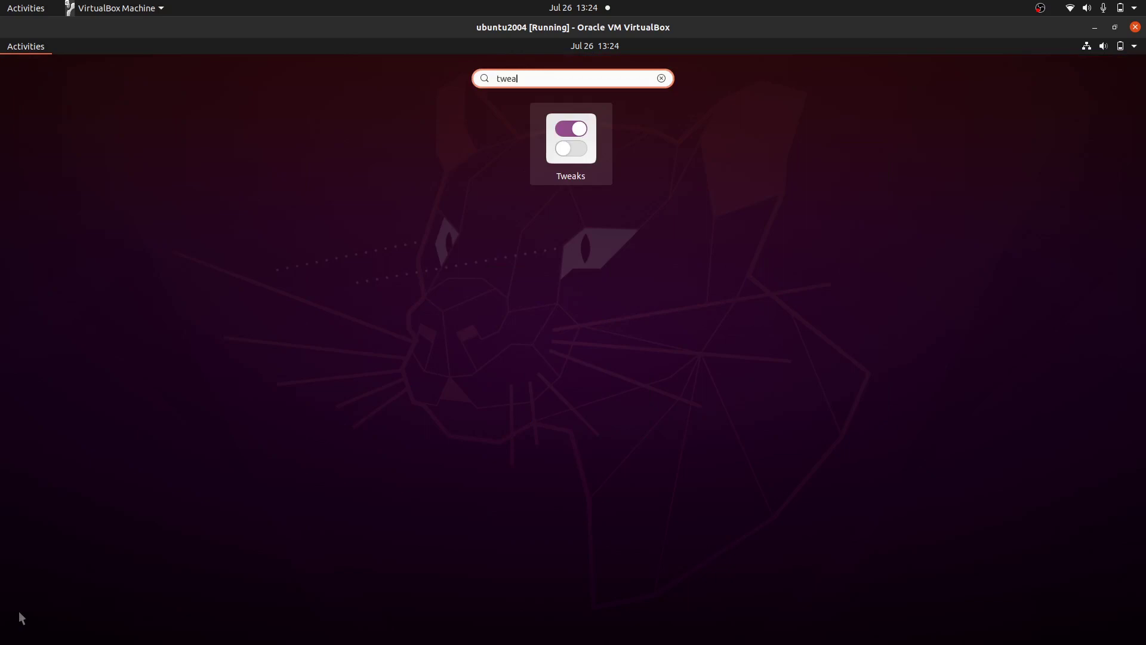
click(591, 154)
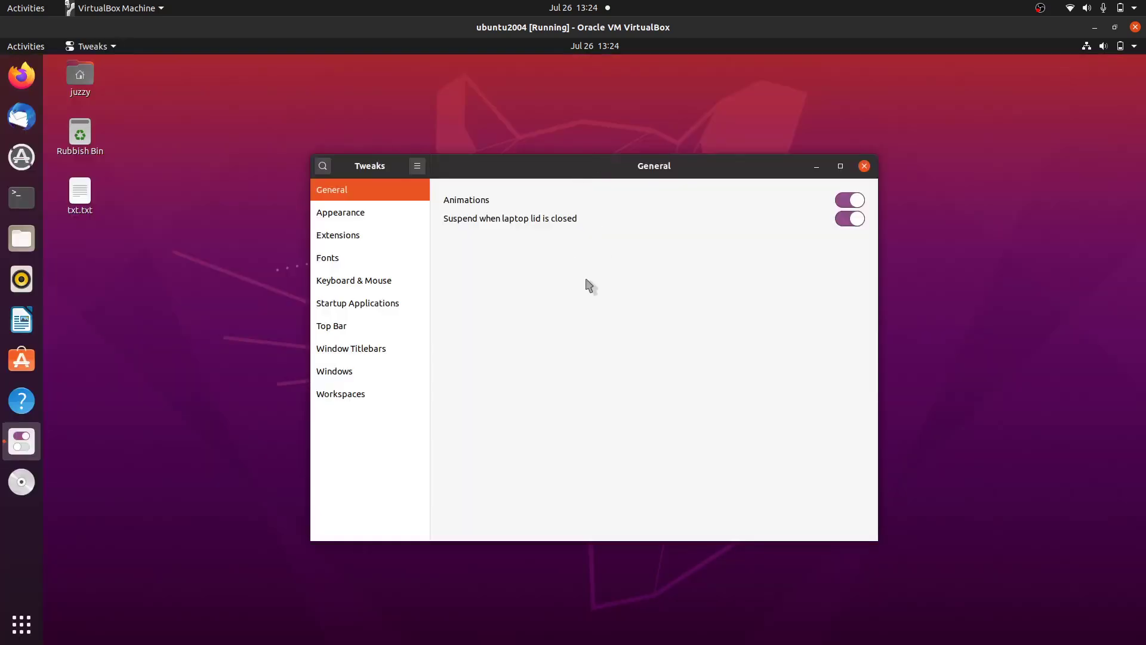
On the Appearance page, choose the Redglass cursor theme and Spanned background adjustment
click(354, 219)
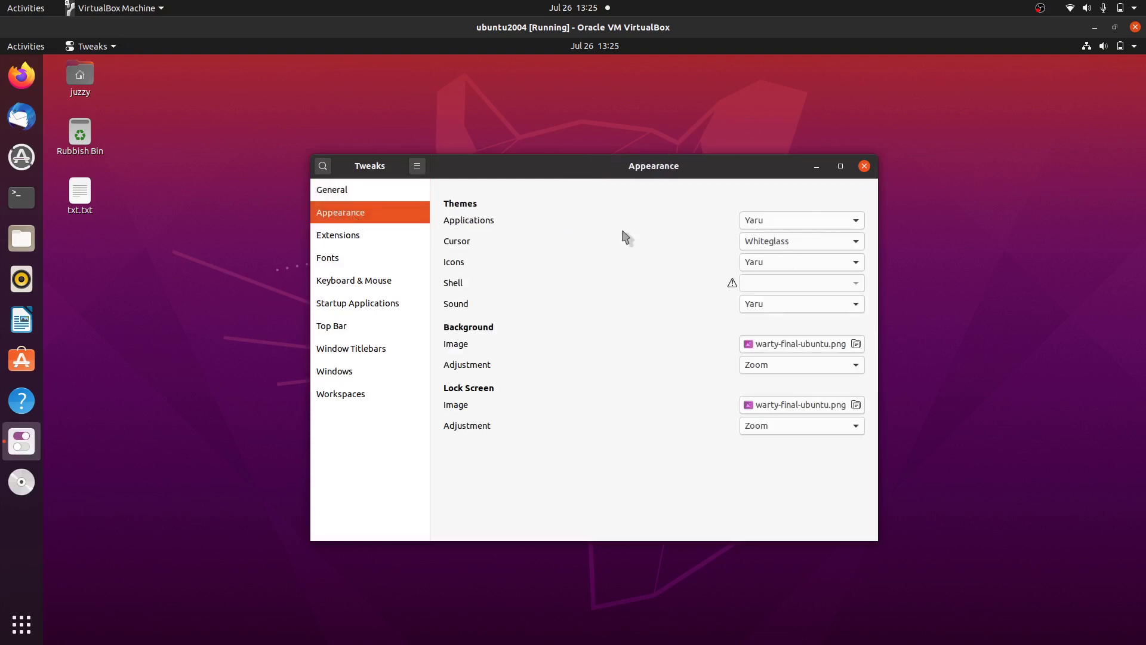
click(756, 246)
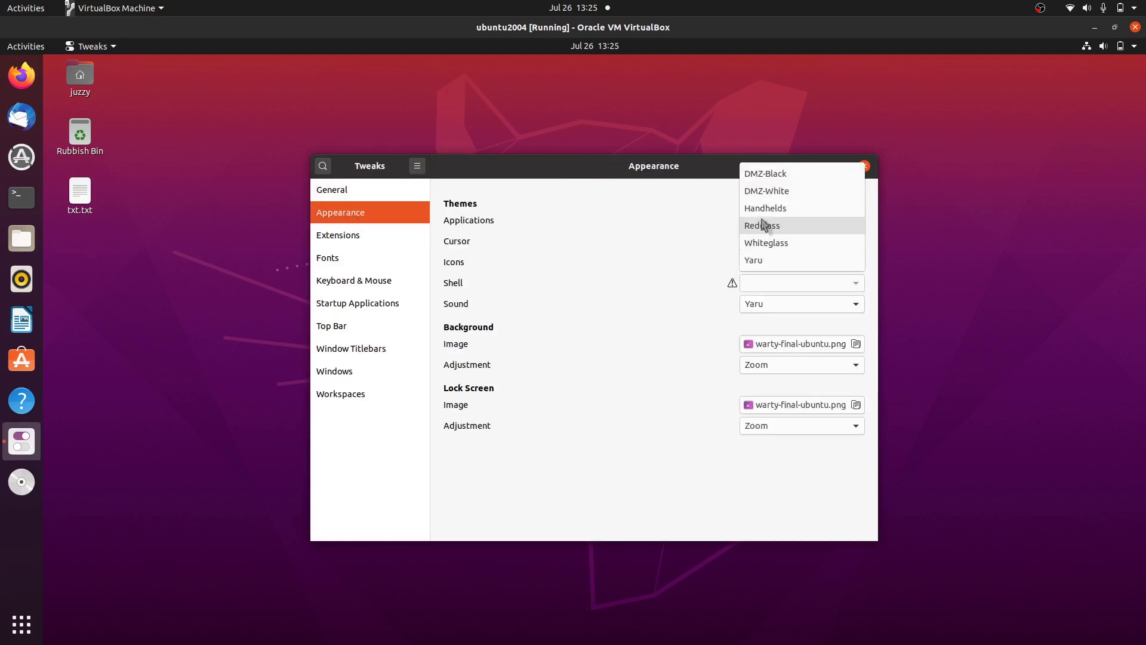
click(773, 230)
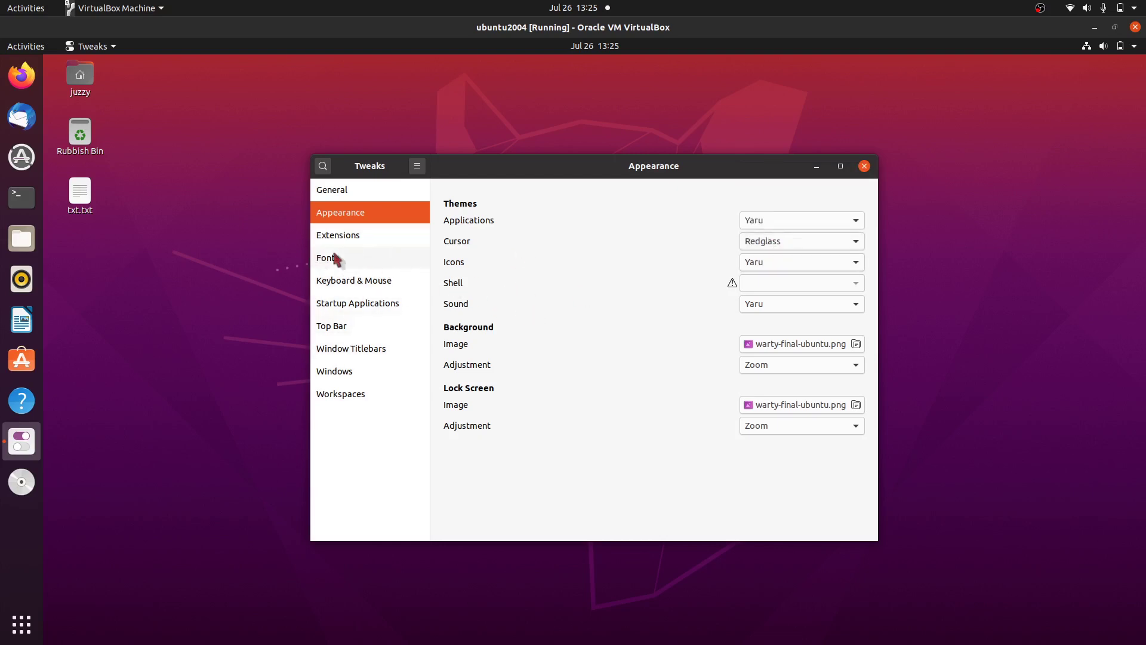
click(764, 366)
click(776, 317)
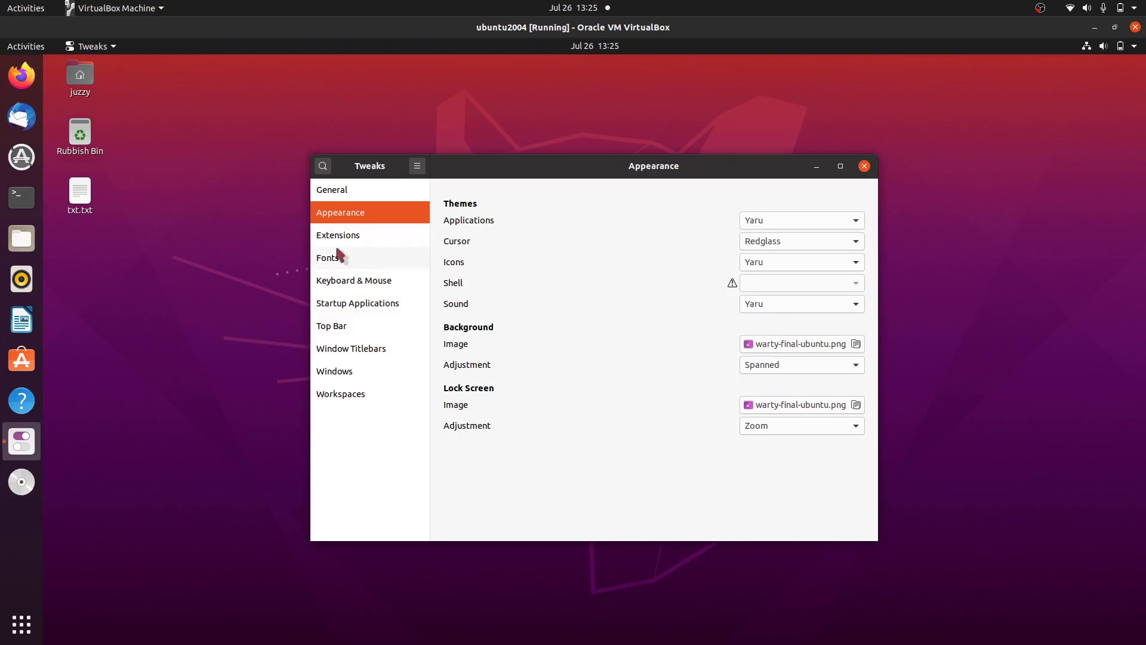
Look through Fonts, Keyboard & Mouse and Startup Applications, then turn on Top Bar battery percentage
click(351, 253)
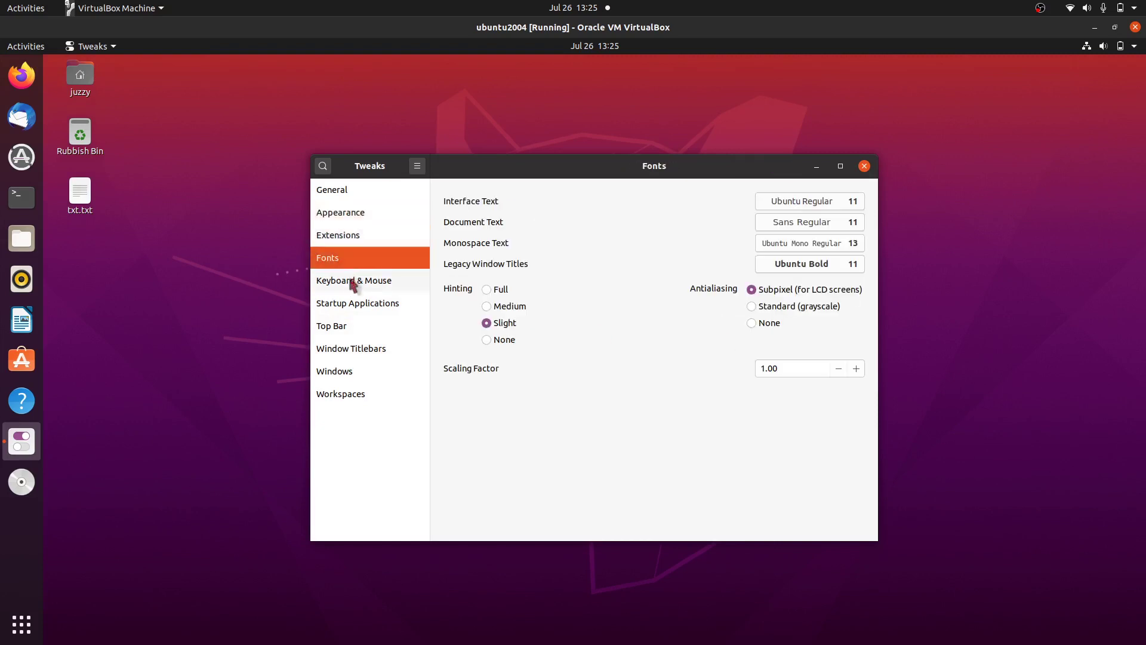
click(376, 282)
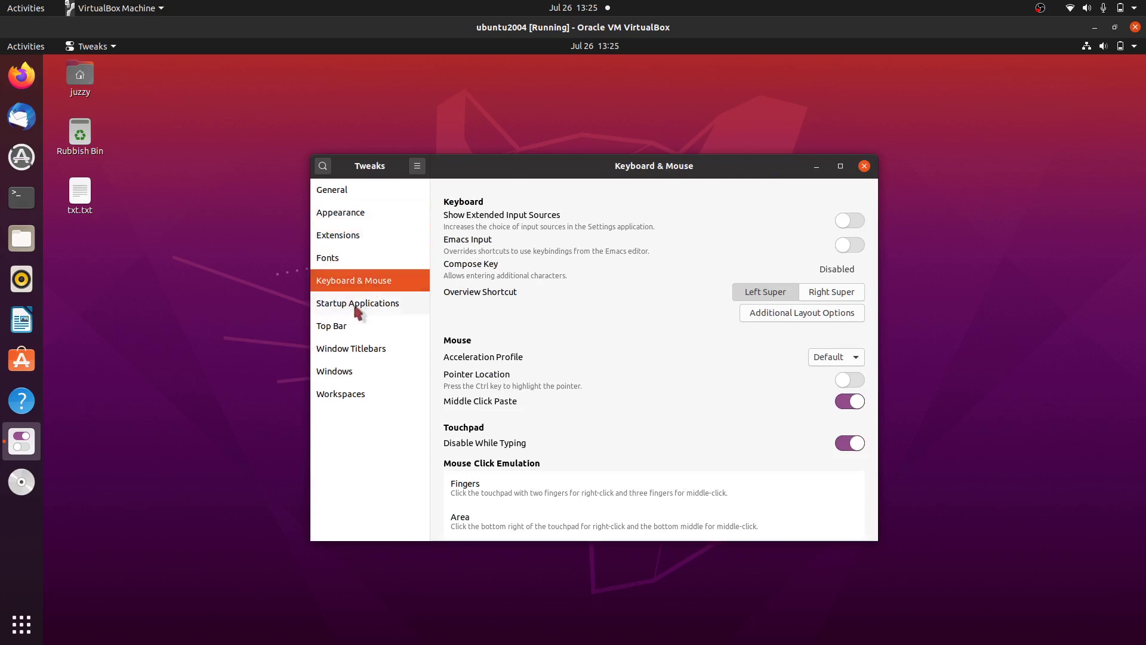
click(355, 305)
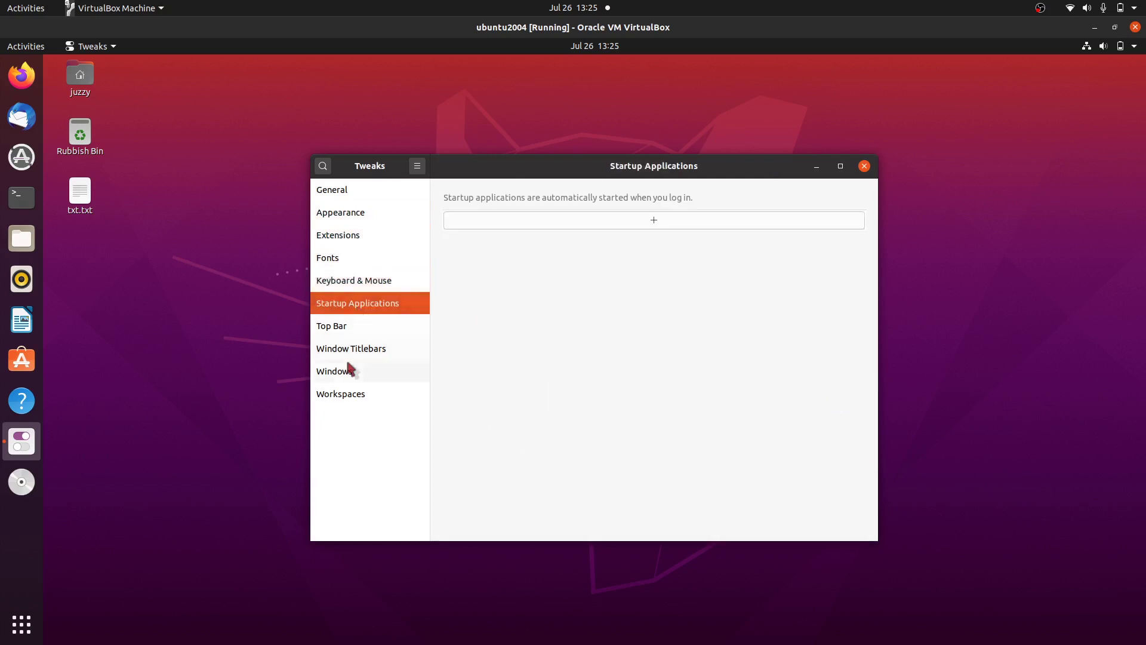
click(358, 327)
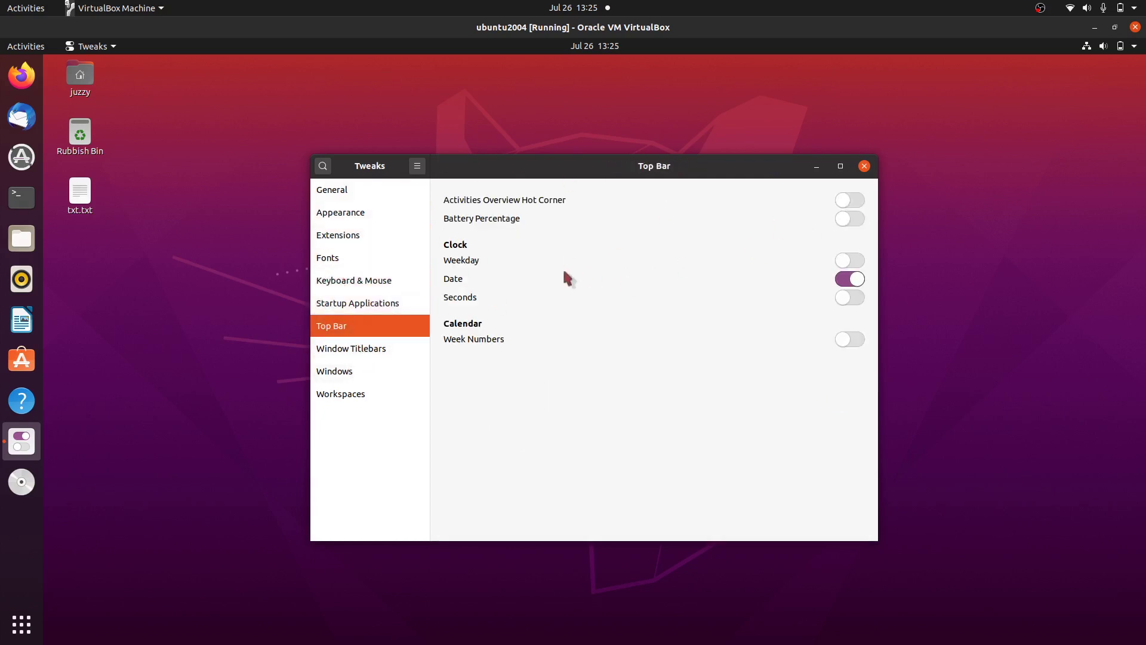
click(850, 218)
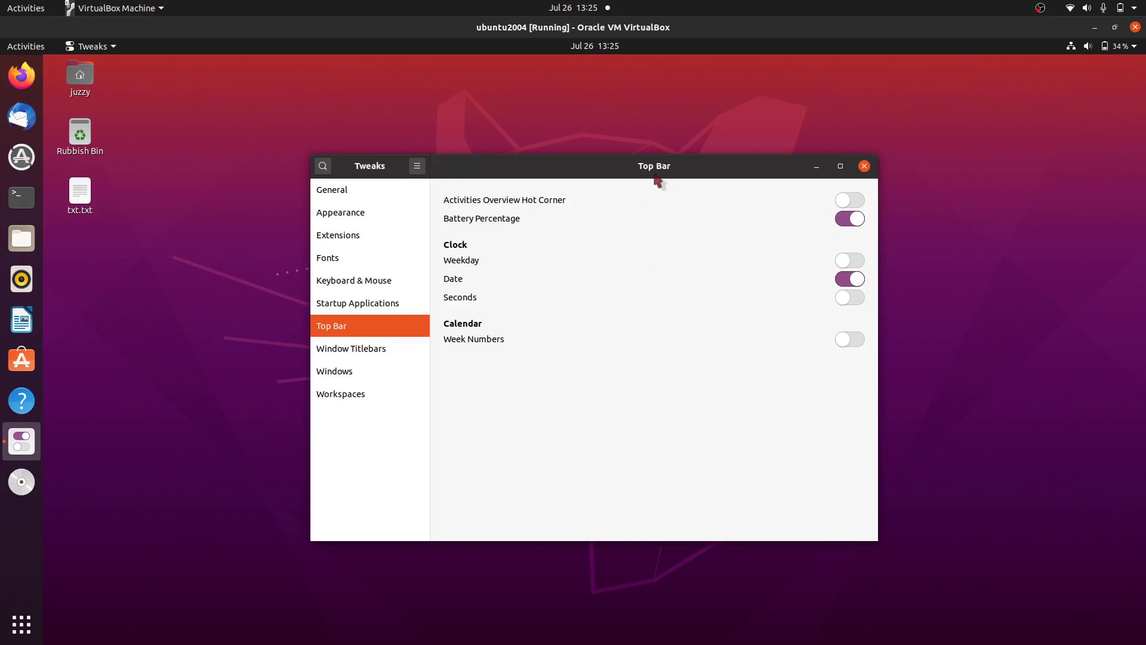
Review the Window Titlebars, Windows and Workspaces pages, then close Tweaks
drag(658, 180, 706, 168)
click(418, 336)
click(411, 359)
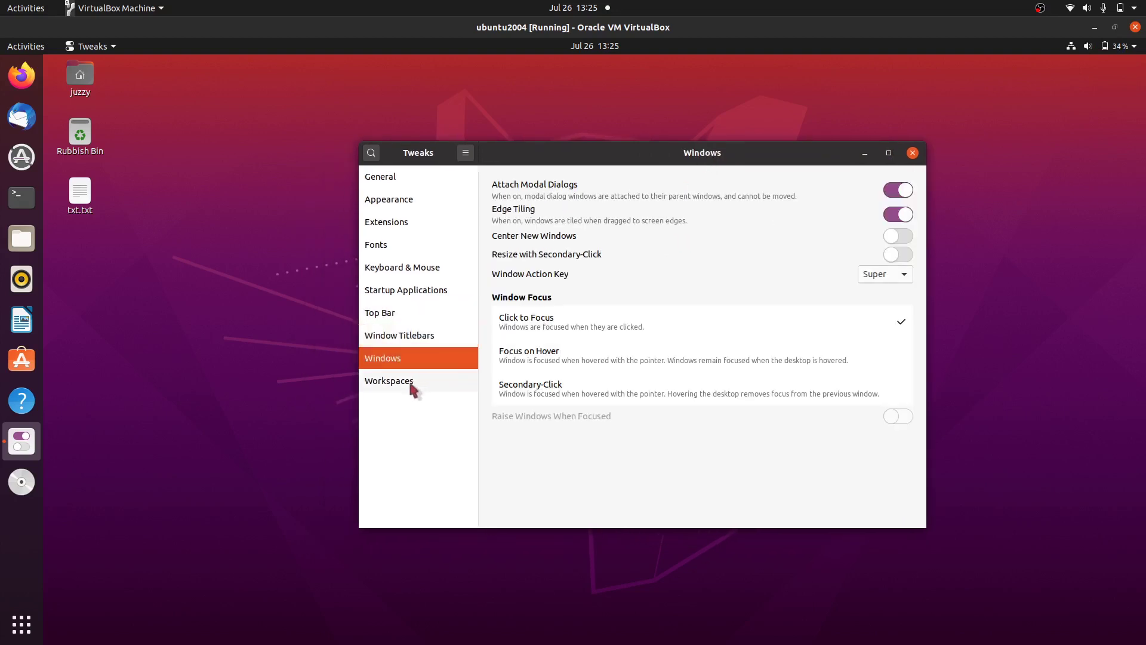
click(412, 382)
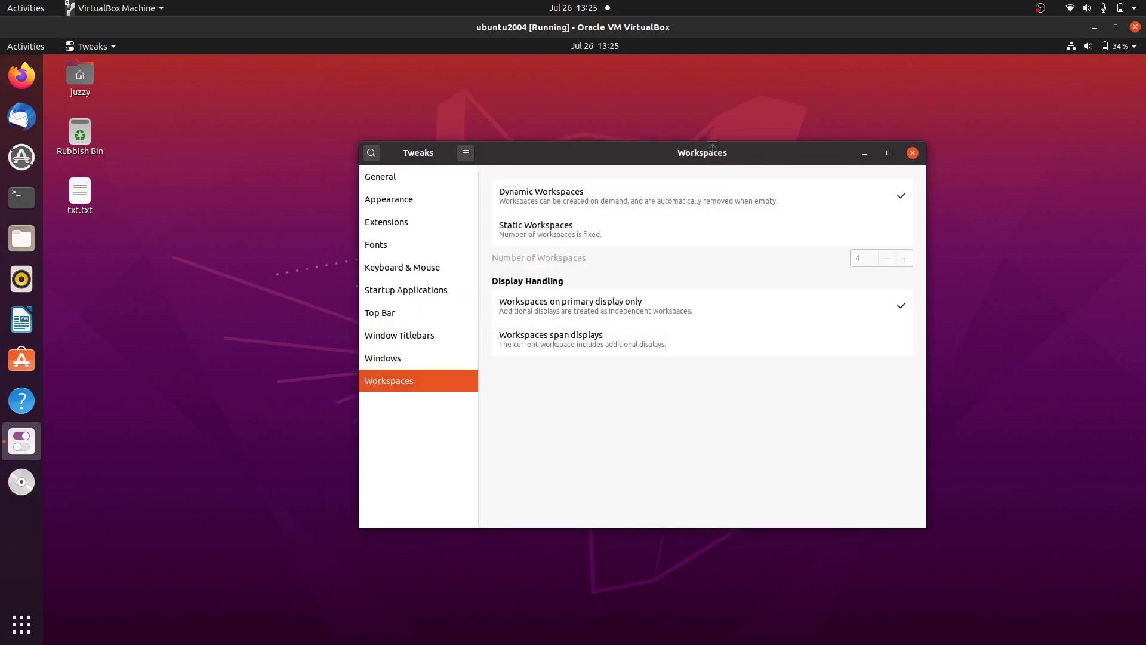
drag(713, 147, 630, 132)
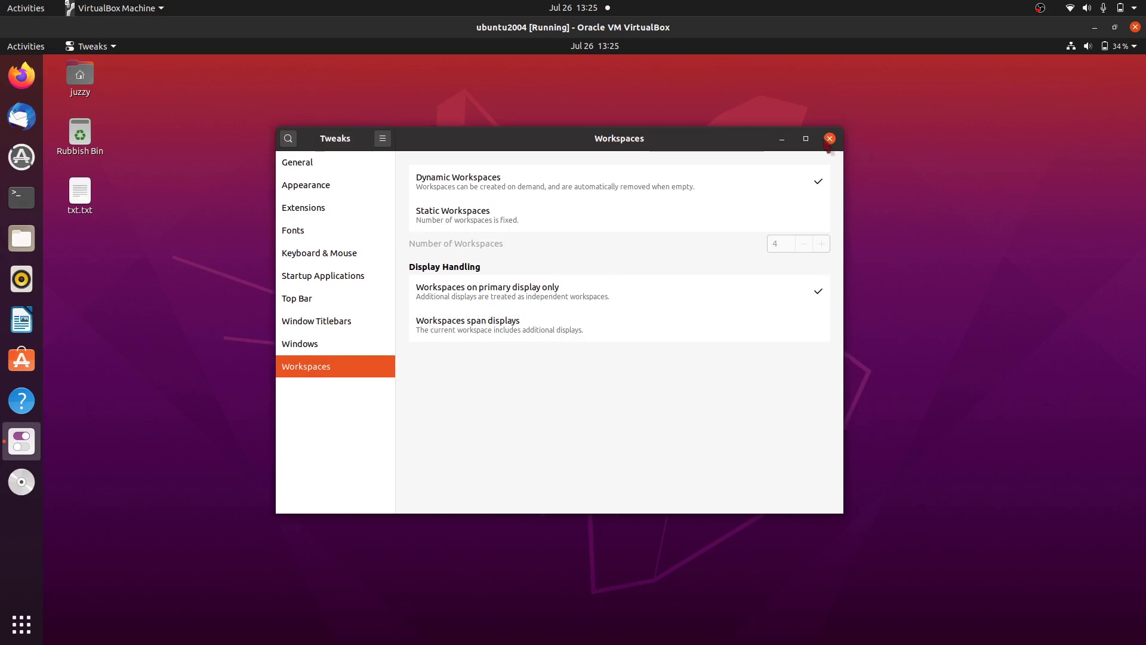
click(828, 140)
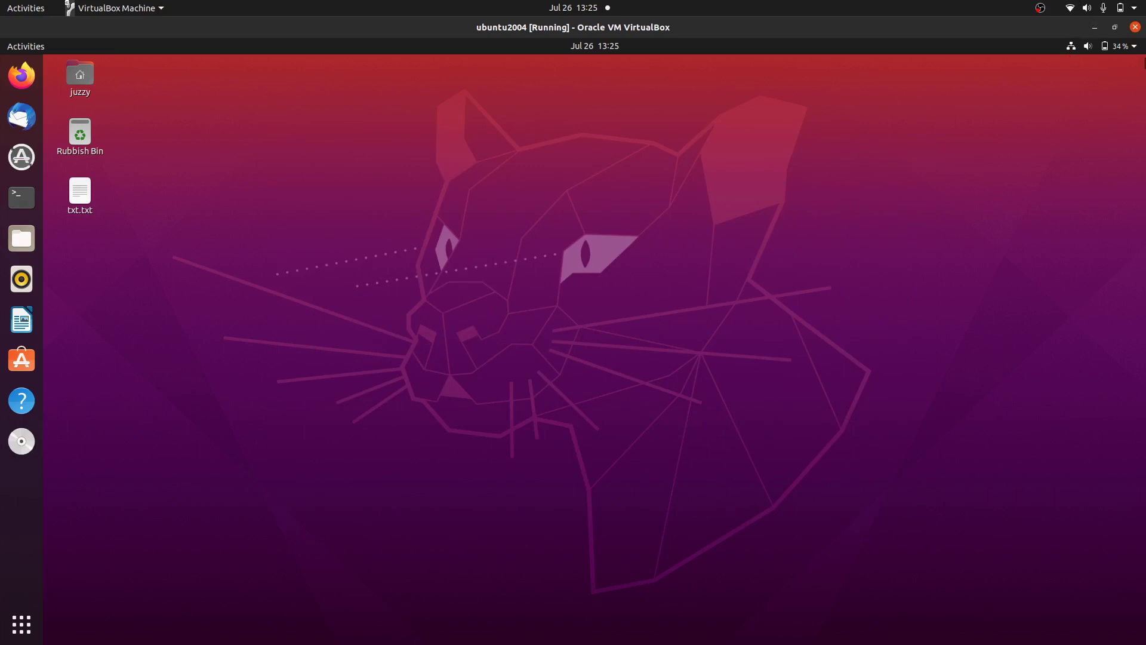
Open Settings from the system status menu and go to its Appearance page
click(1135, 51)
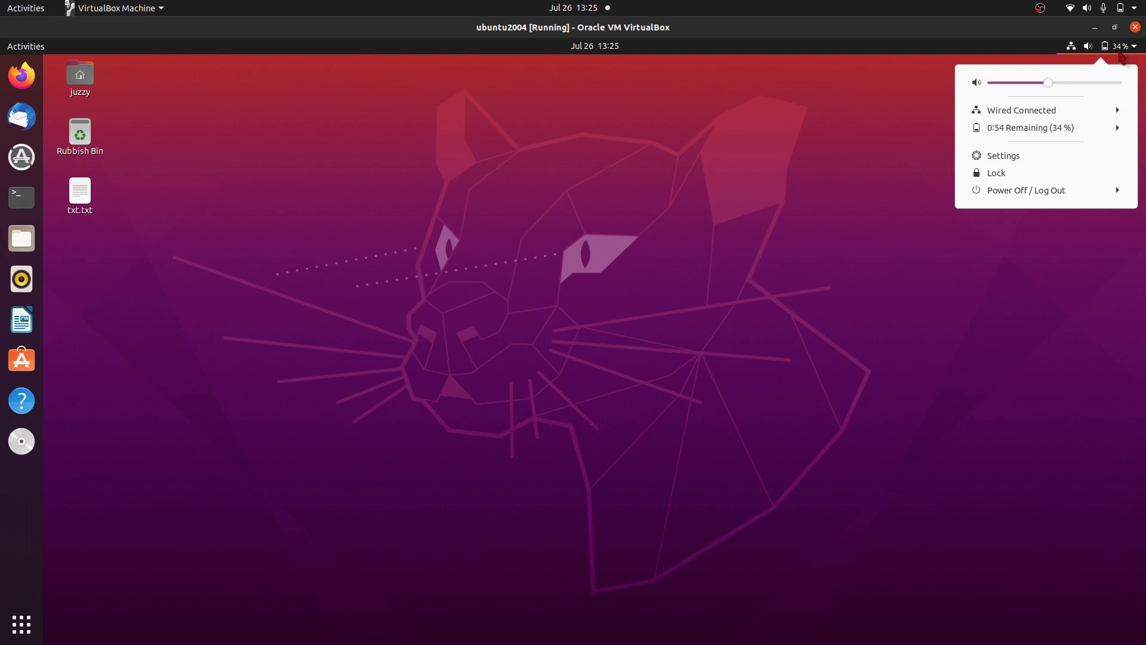
click(1133, 51)
click(1136, 52)
click(1018, 158)
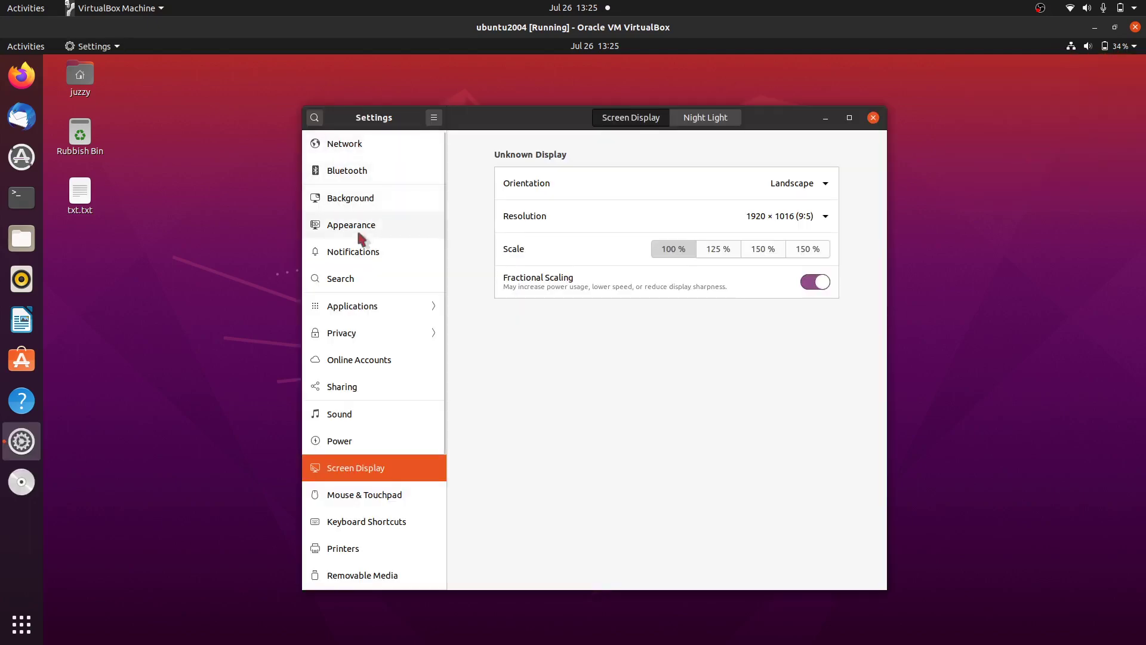
click(362, 233)
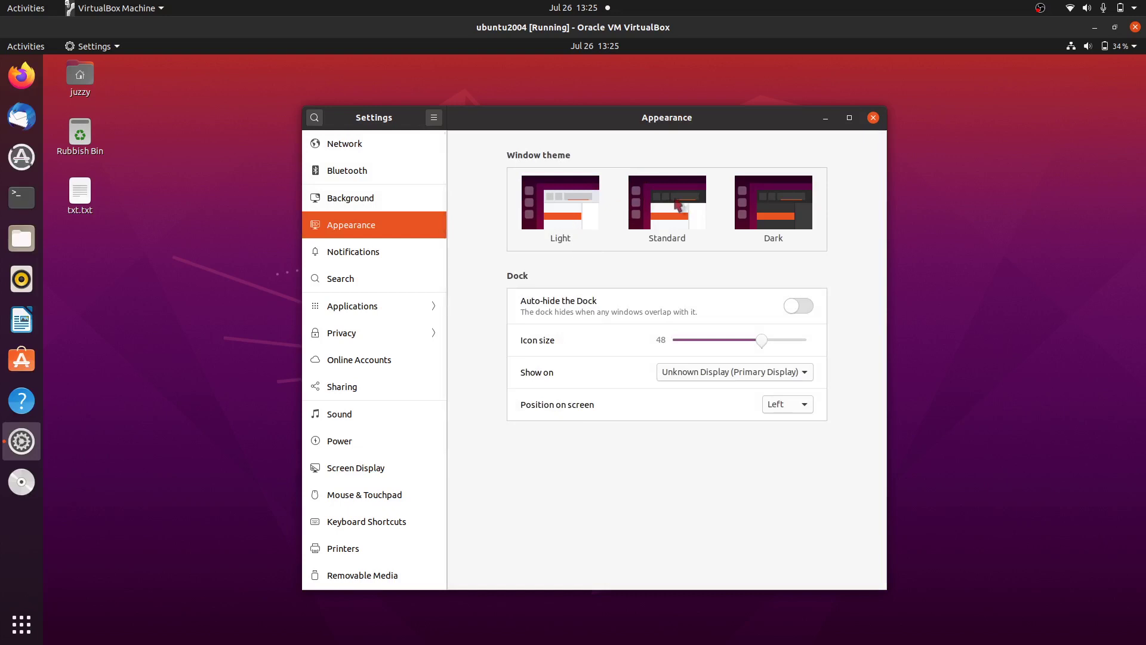
Try the Light and Standard window themes, then settle on the Dark window theme
click(575, 209)
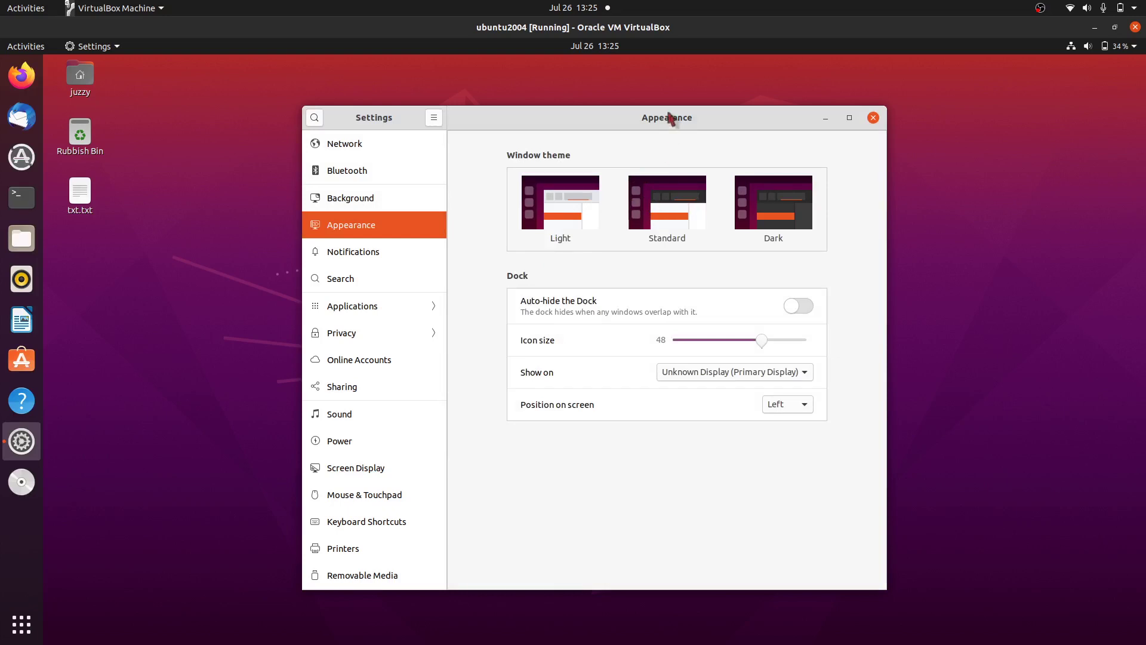
click(656, 223)
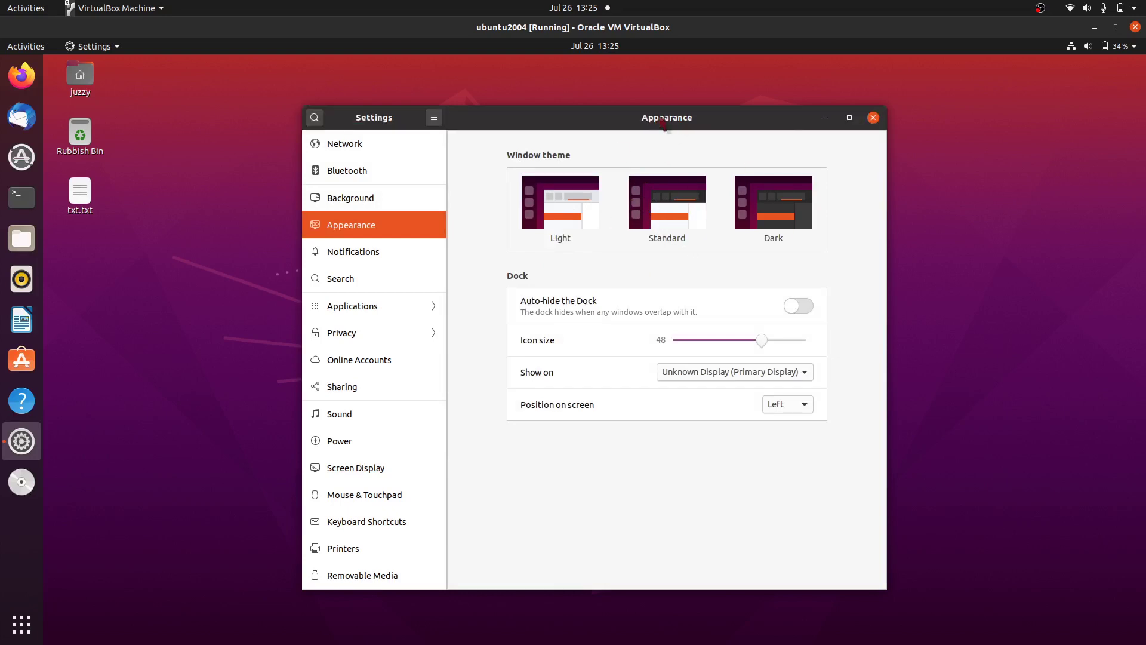
mouse_move(664, 122)
mouse_down()
mouse_move(602, 136)
mouse_move(669, 103)
mouse_up()
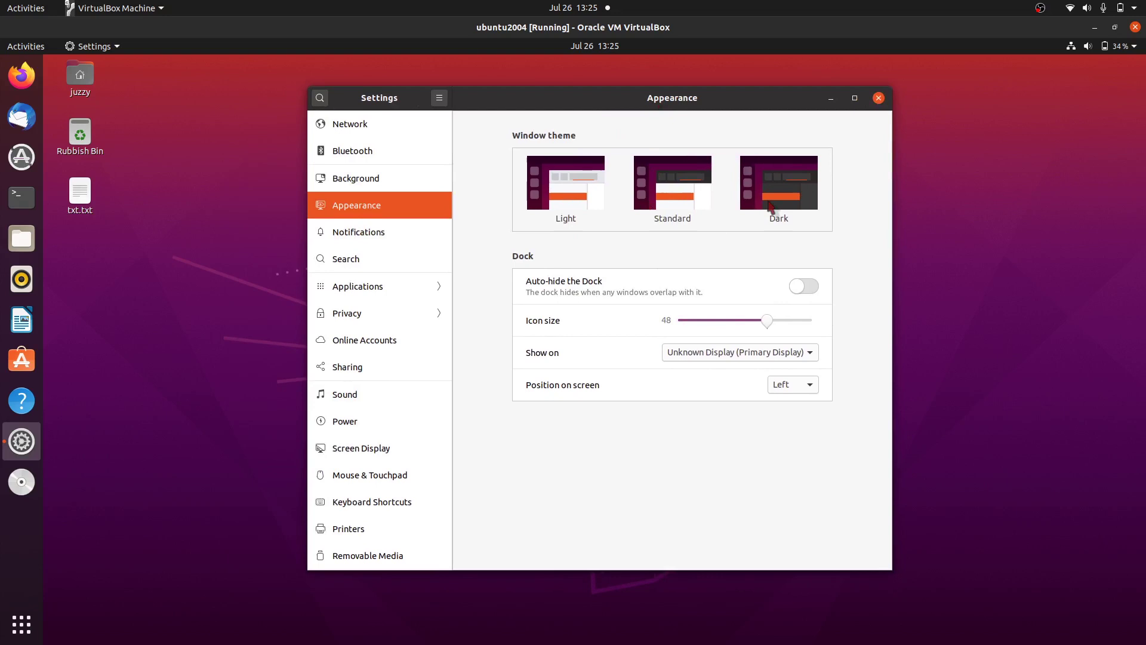
click(770, 206)
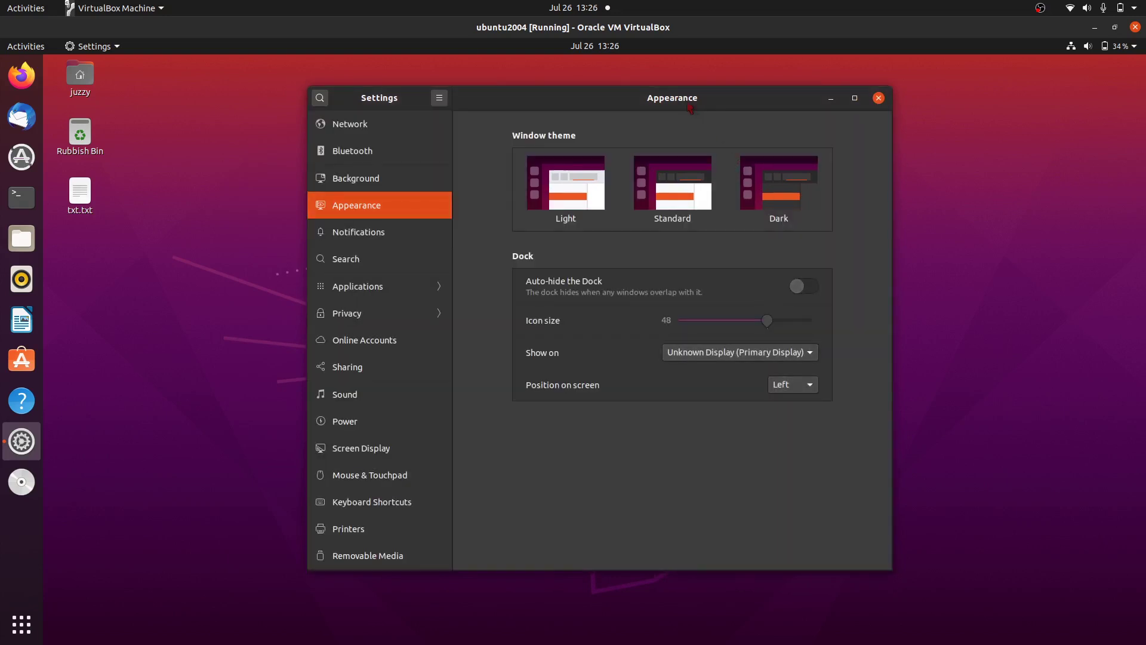
drag(674, 97, 658, 109)
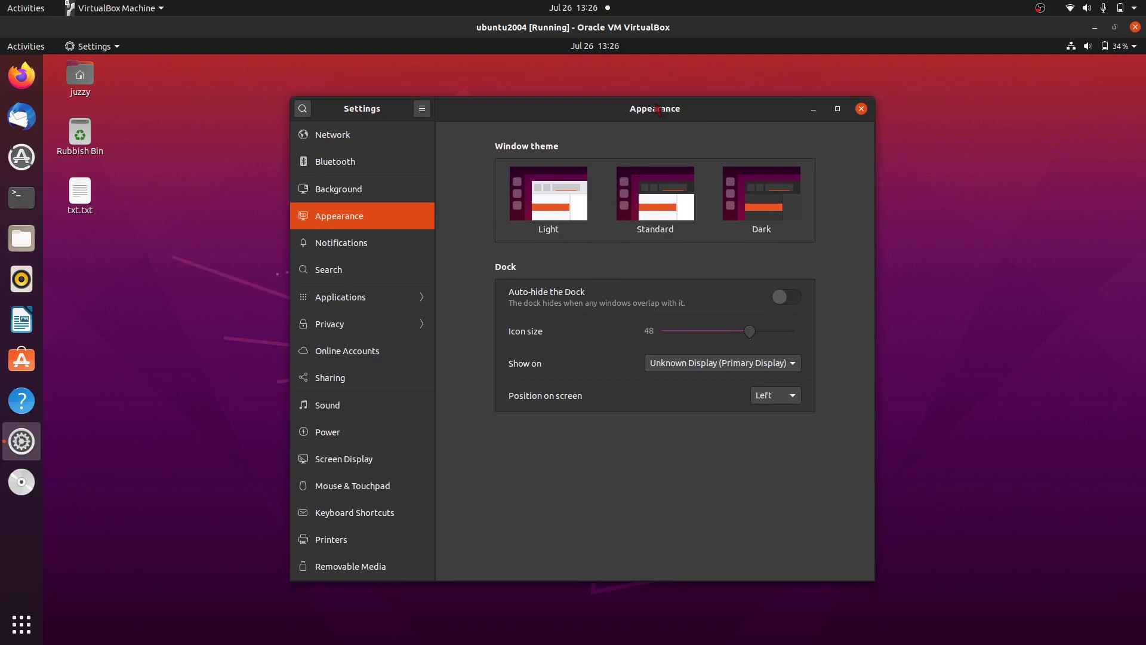
drag(657, 109, 615, 123)
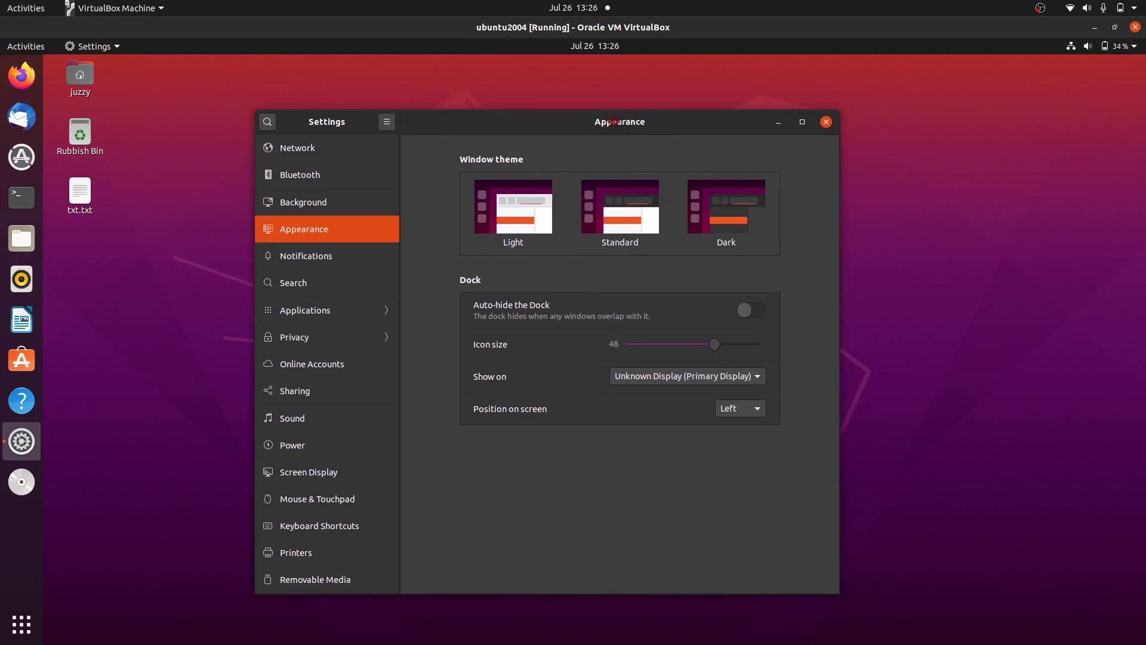
click(1118, 52)
click(1118, 55)
mouse_move(564, 130)
mouse_down()
mouse_move(578, 133)
mouse_move(505, 136)
mouse_move(564, 132)
mouse_up()
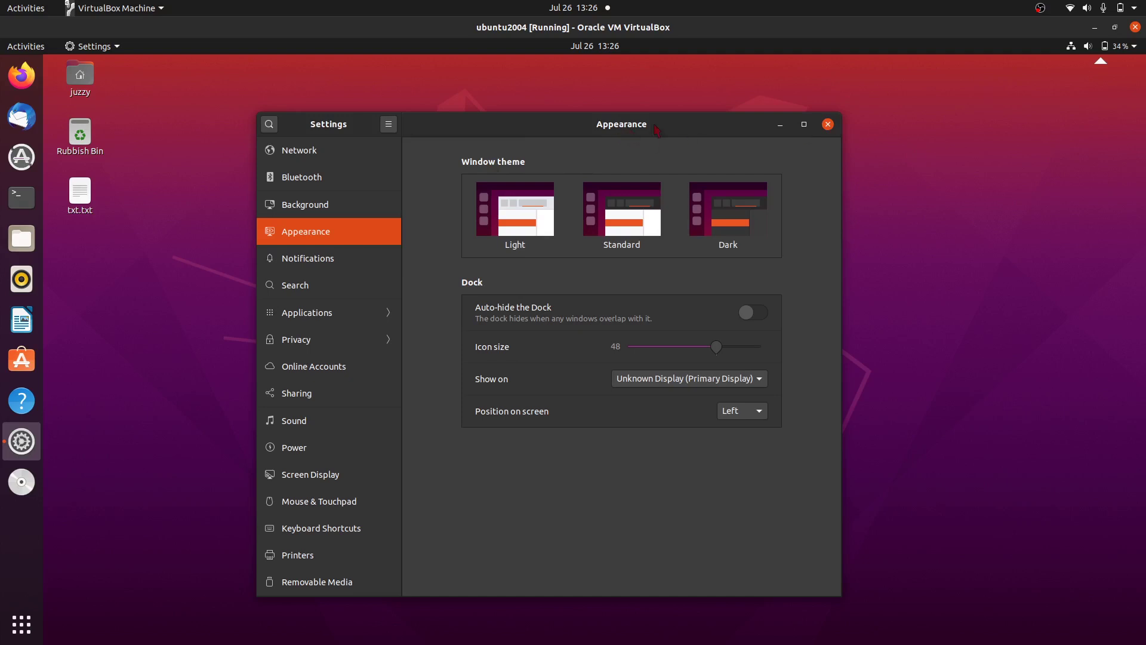
Close Settings and open Keyboard Shortcuts through an activities search for 'key'
click(828, 124)
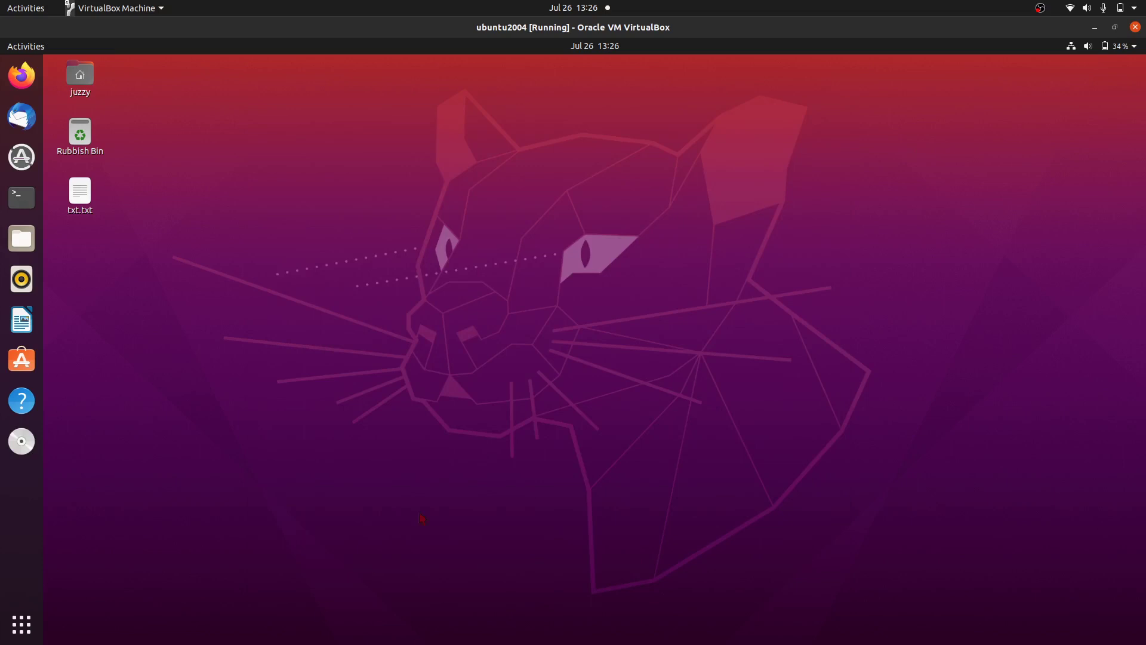
click(22, 625)
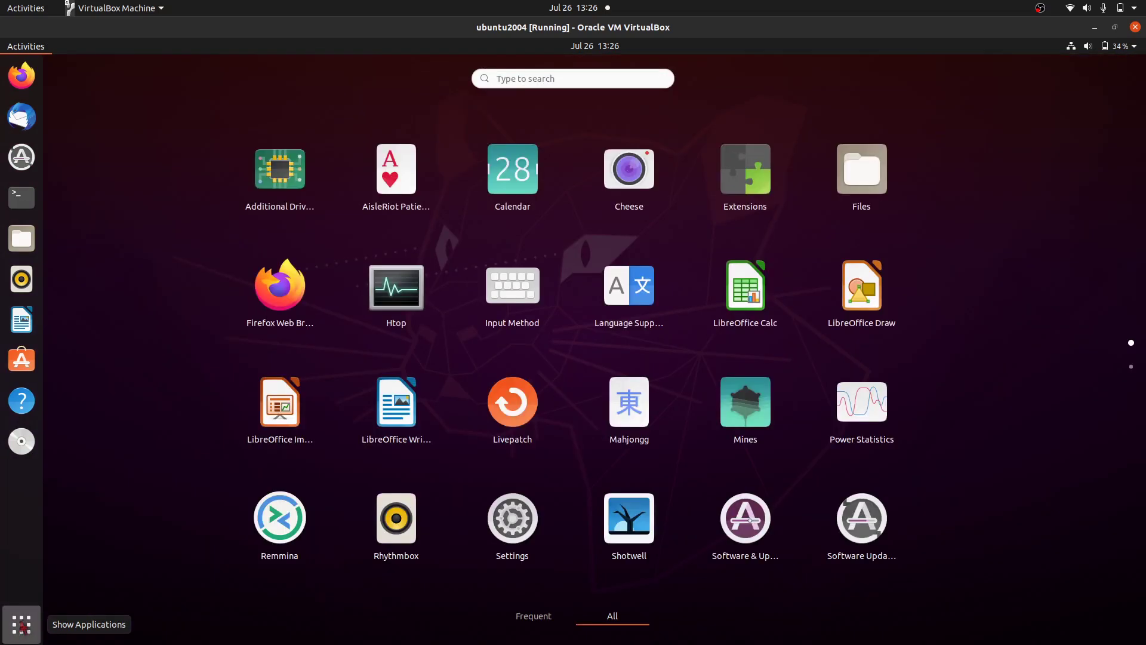
click(531, 78)
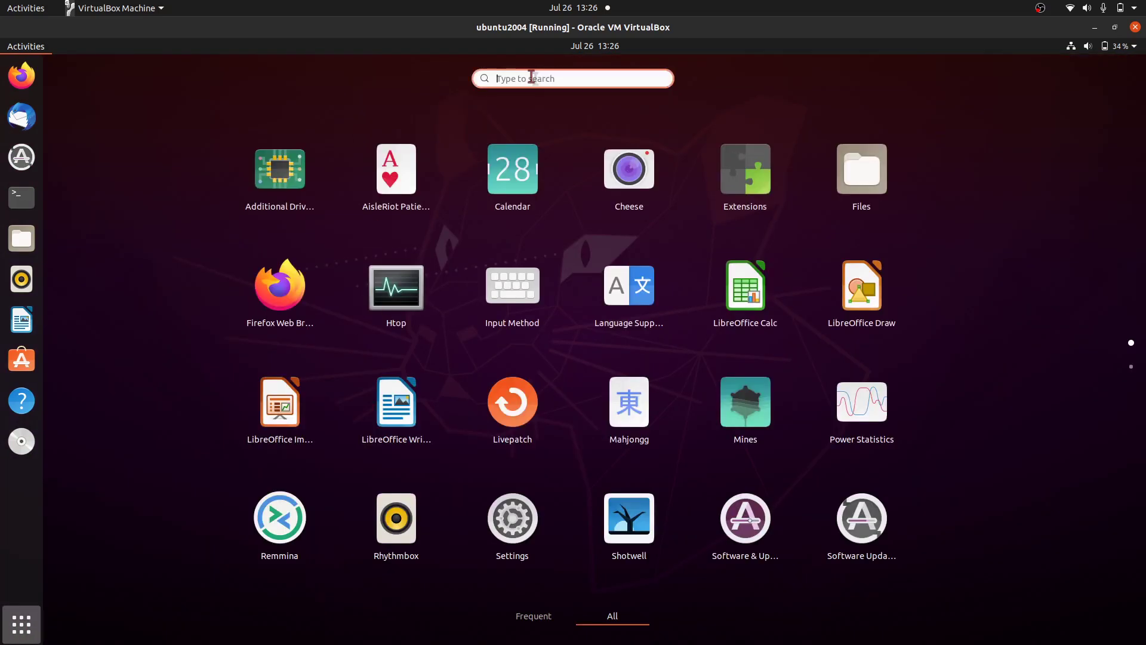
text(key)
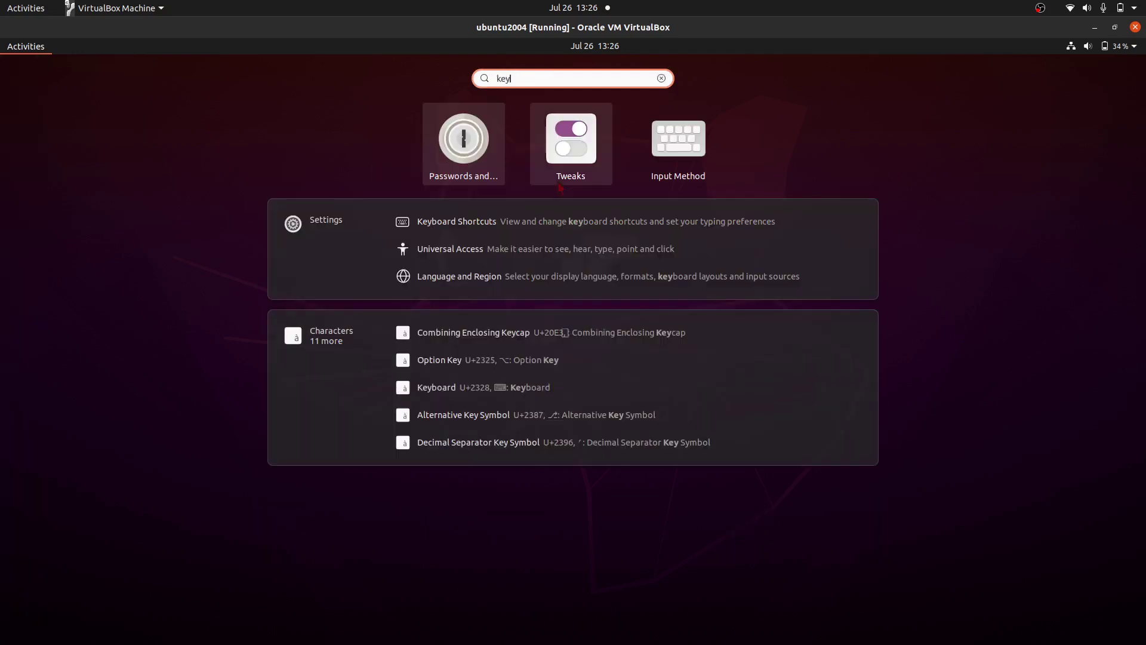
click(464, 229)
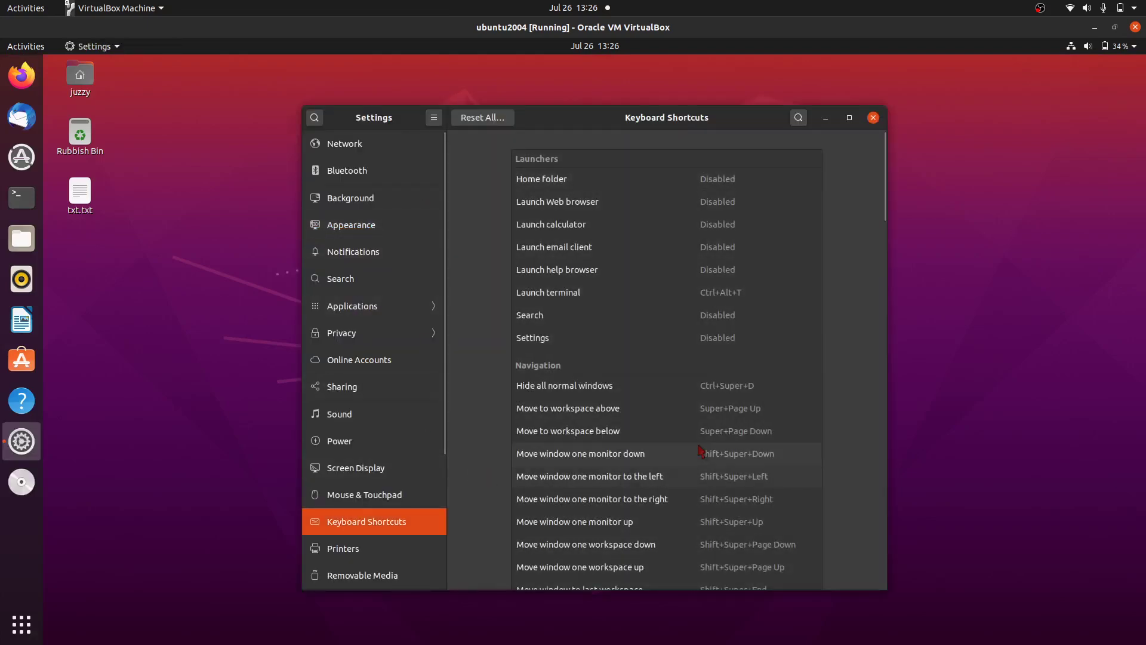
Scroll down the keyboard shortcuts list to its end
scroll(682, 465, down, 15)
scroll(682, 465, down, 5)
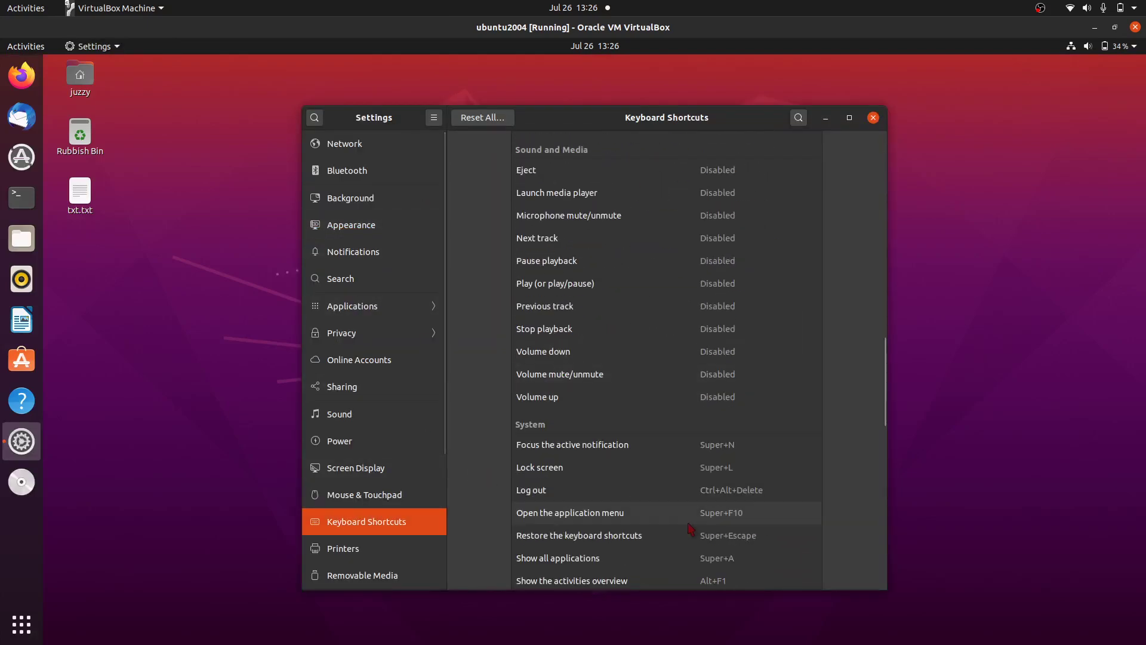
scroll(675, 517, up, 15)
scroll(675, 517, up, 2)
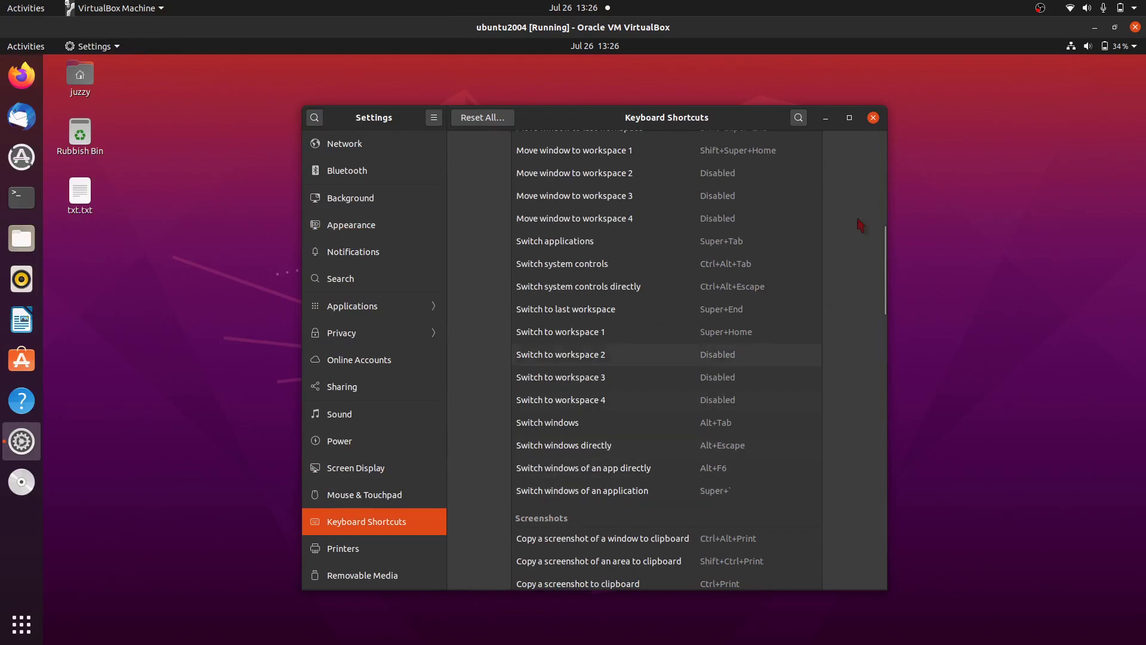
scroll(675, 517, down, 20)
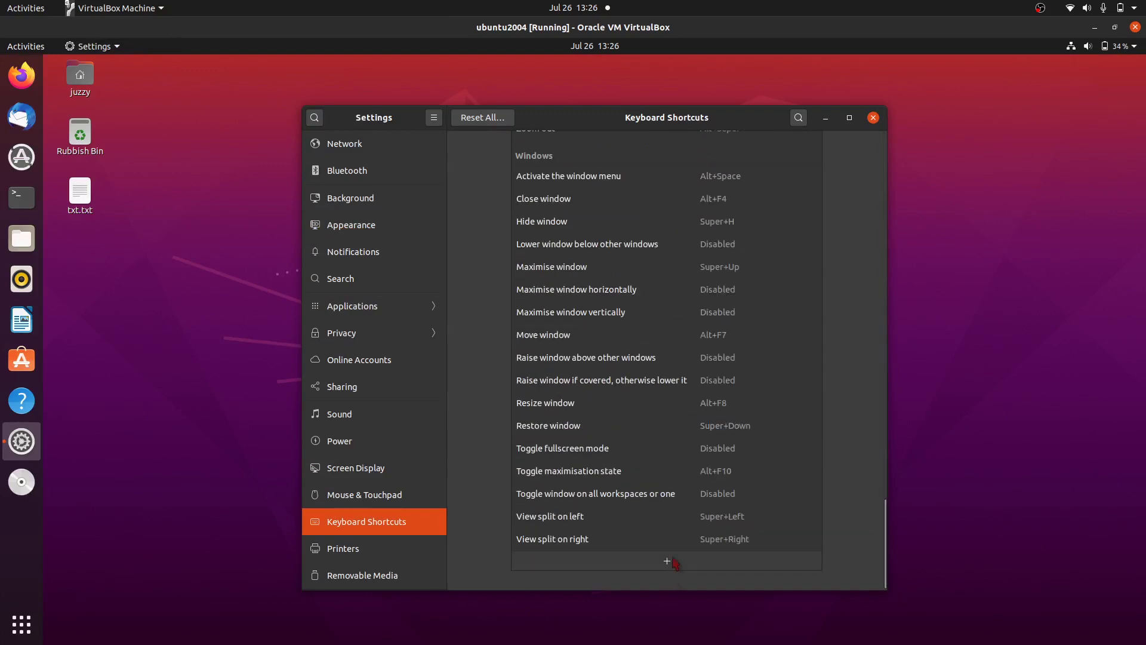
Create custom shortcut 'vlc' that runs the command vlc on Ctrl+Alt+L, then close Settings
click(663, 561)
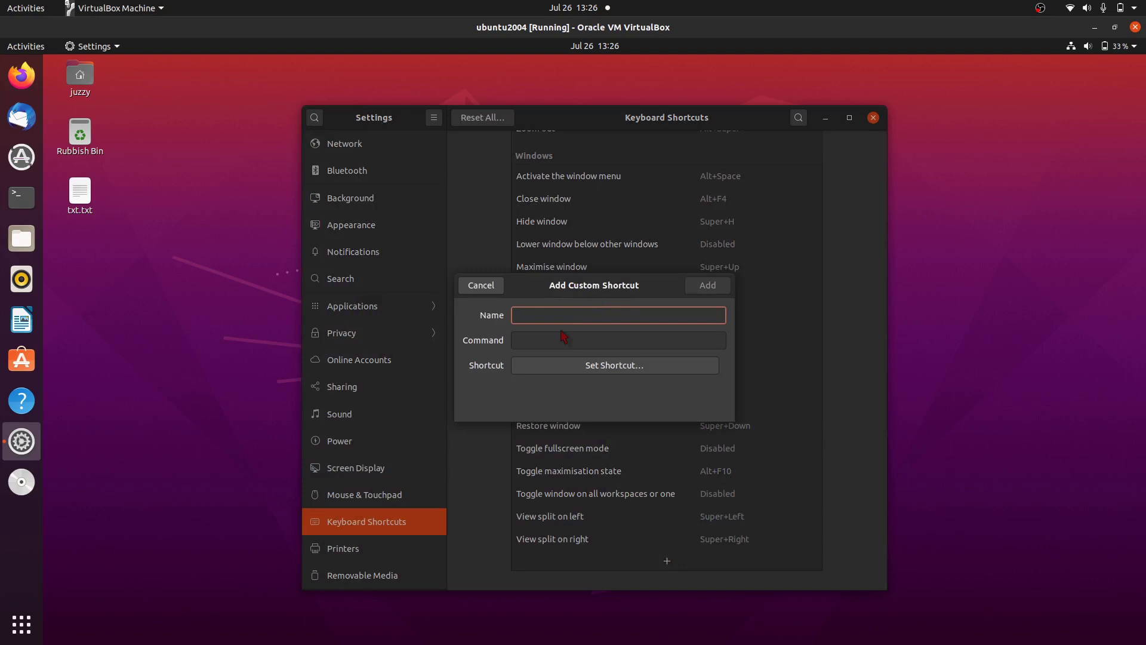
text(vlc)
click(562, 333)
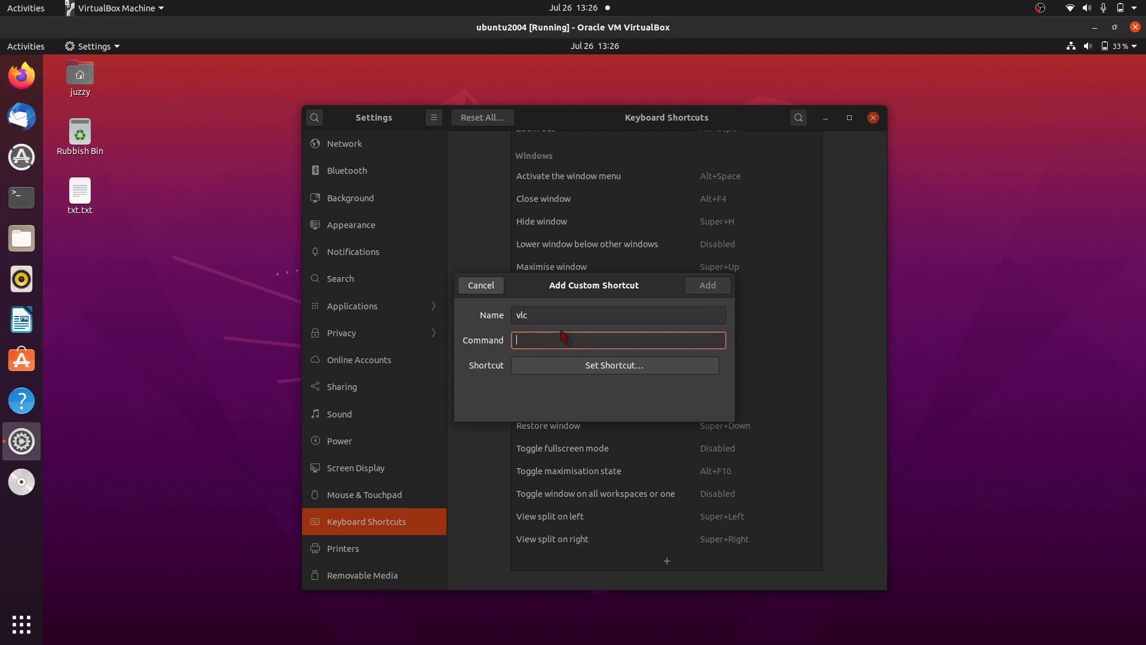
text(vlc)
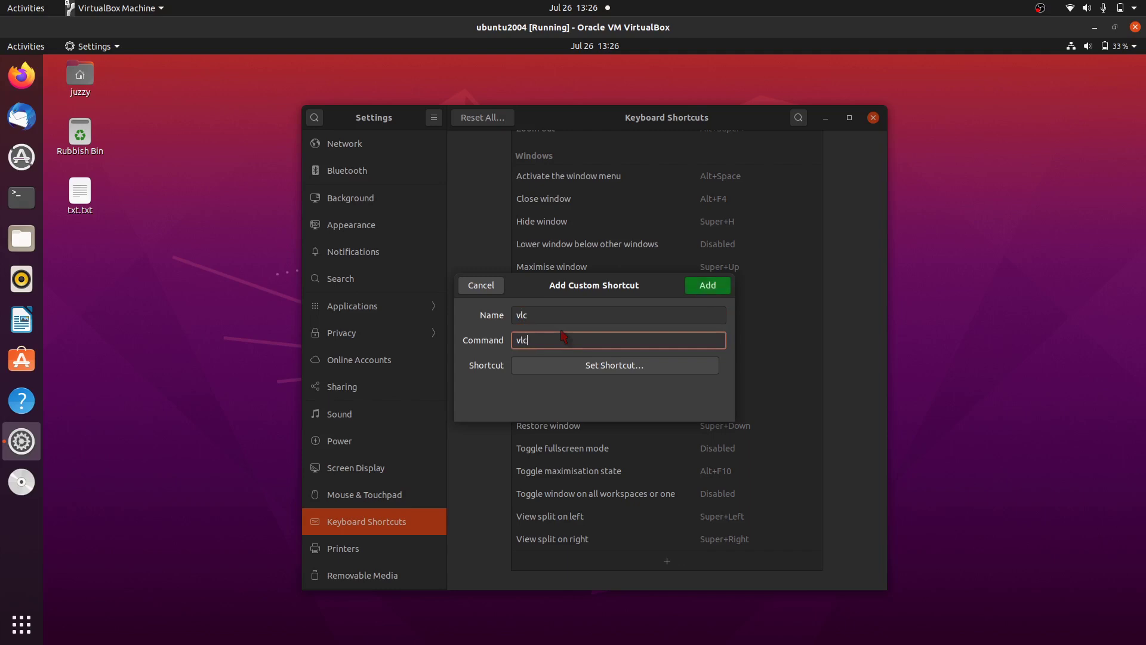
click(606, 365)
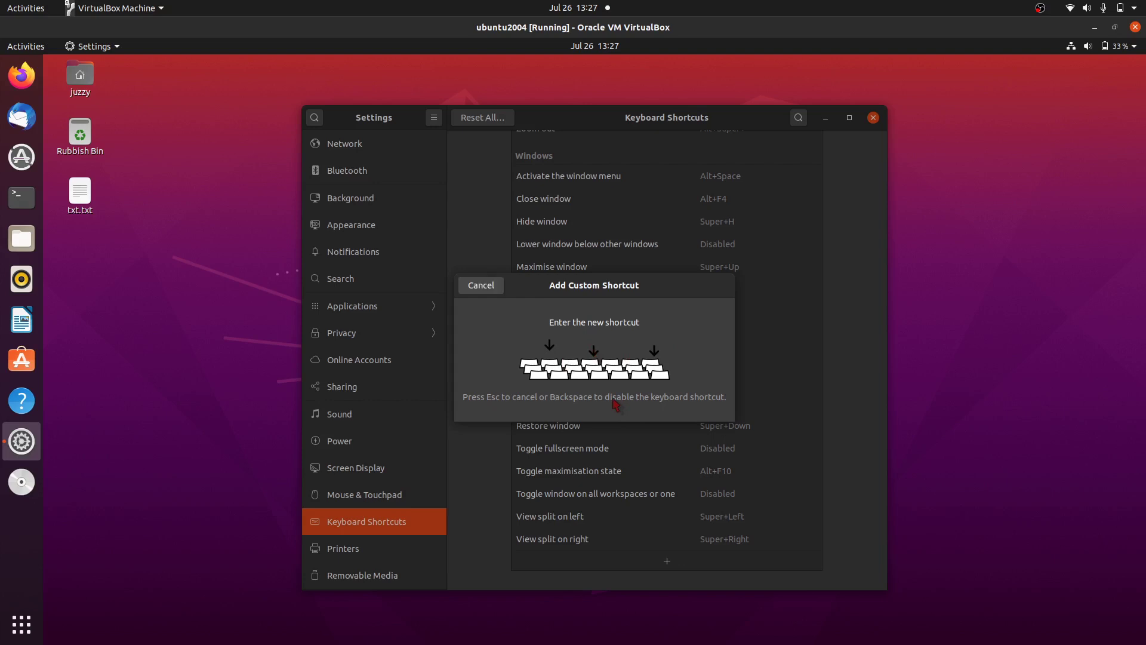
key(ctrl+alt+l)
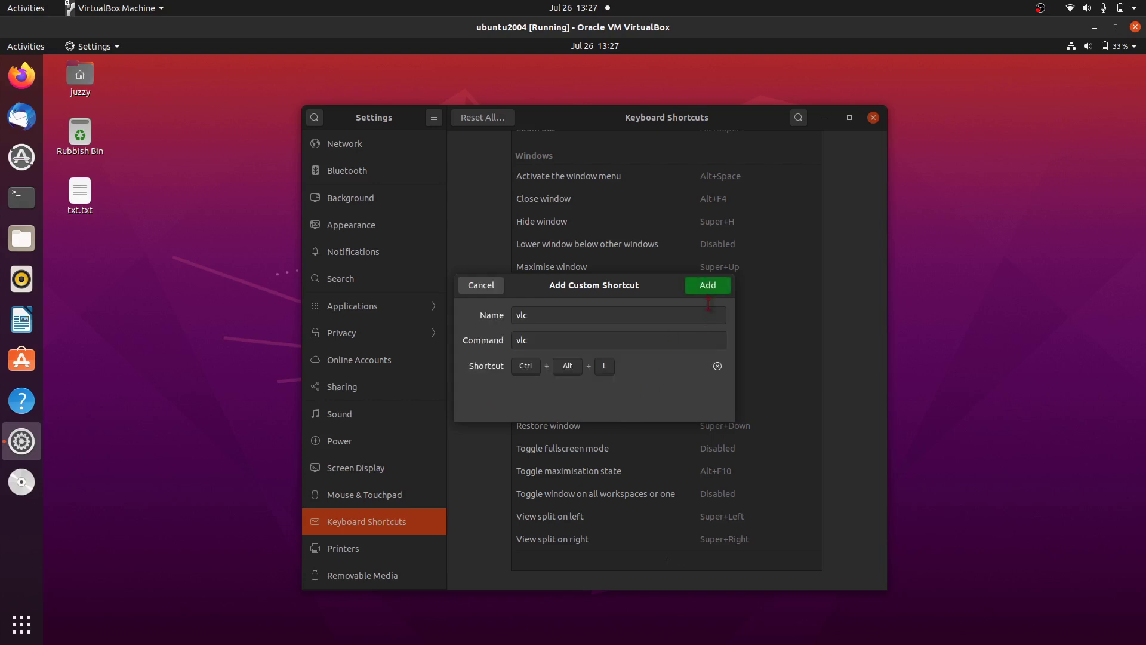
click(708, 285)
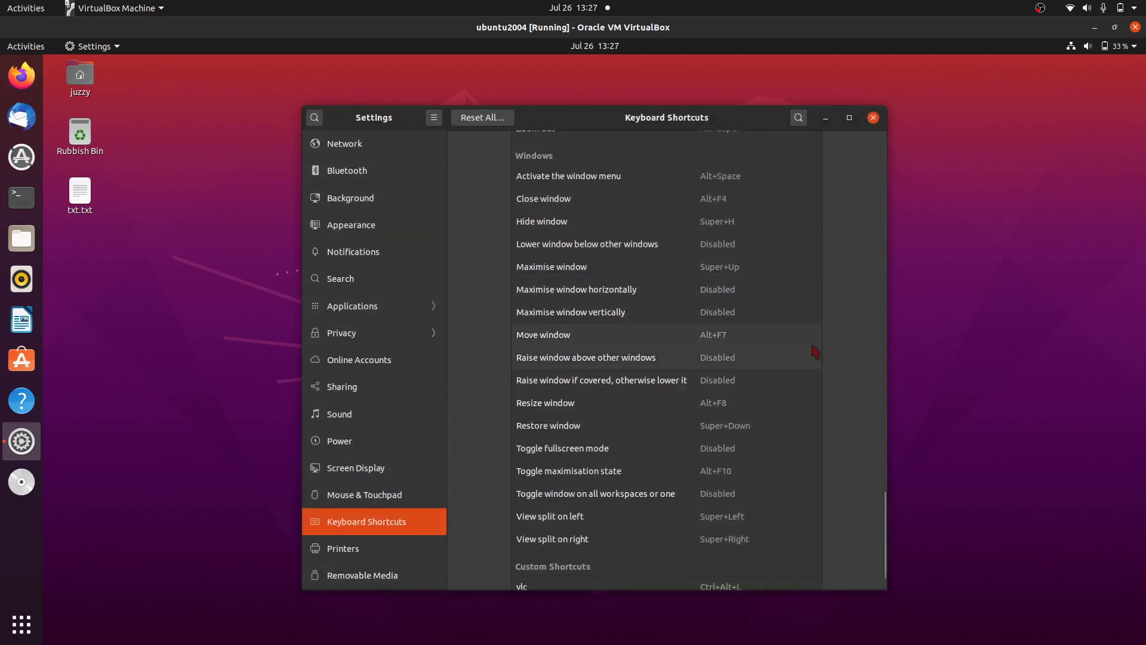
scroll(814, 352, down, 2)
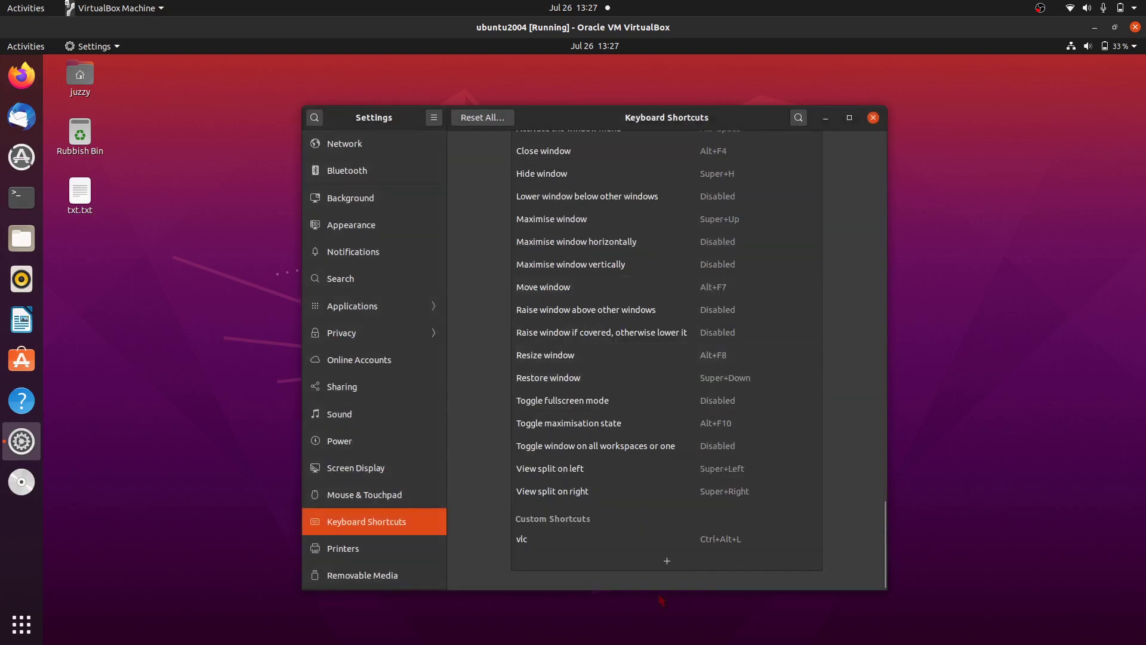
click(873, 117)
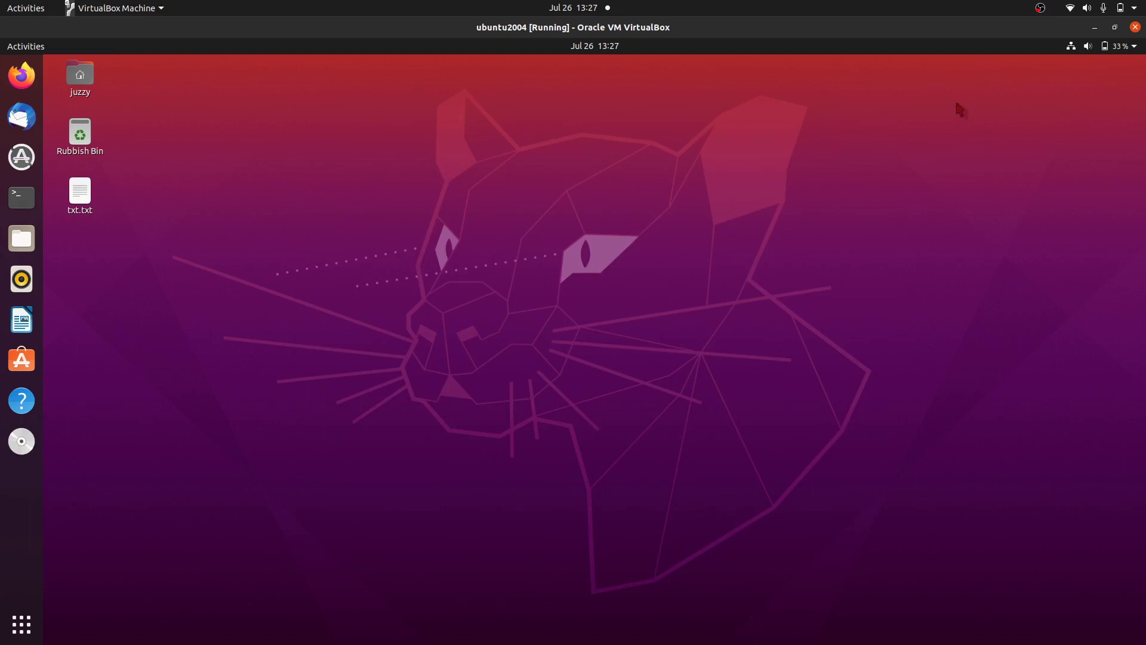